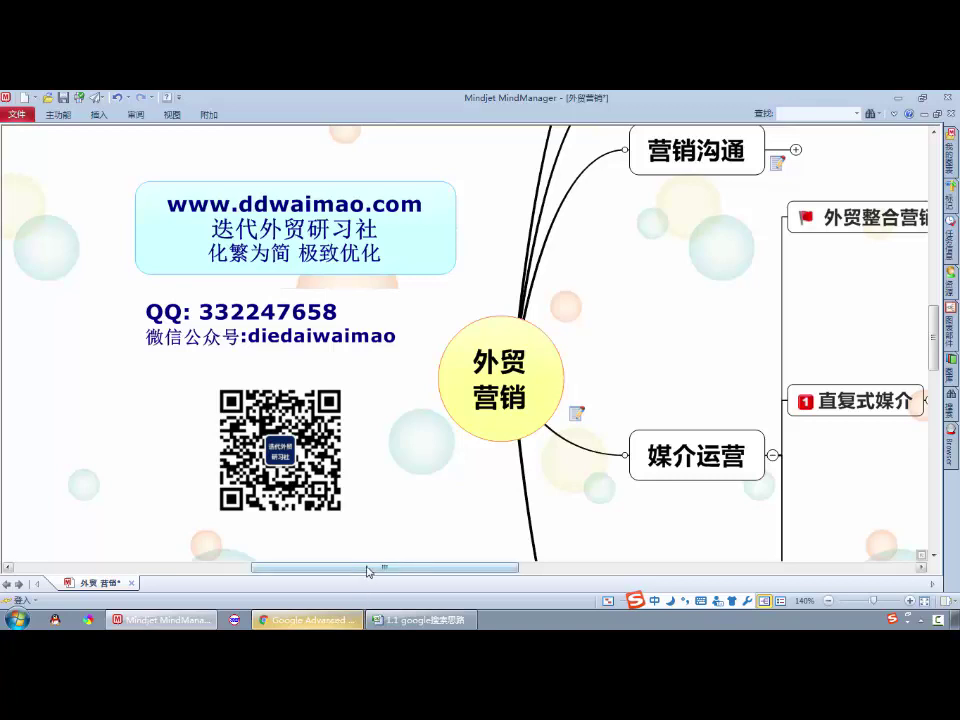
- Review the 公司主页 branch of the mind map, selecting the 2.贸易价值链 and 3.公司性质 topics
{"action": "left_click_drag", "start_coordinate": [369, 572], "coordinate": [619, 568]}
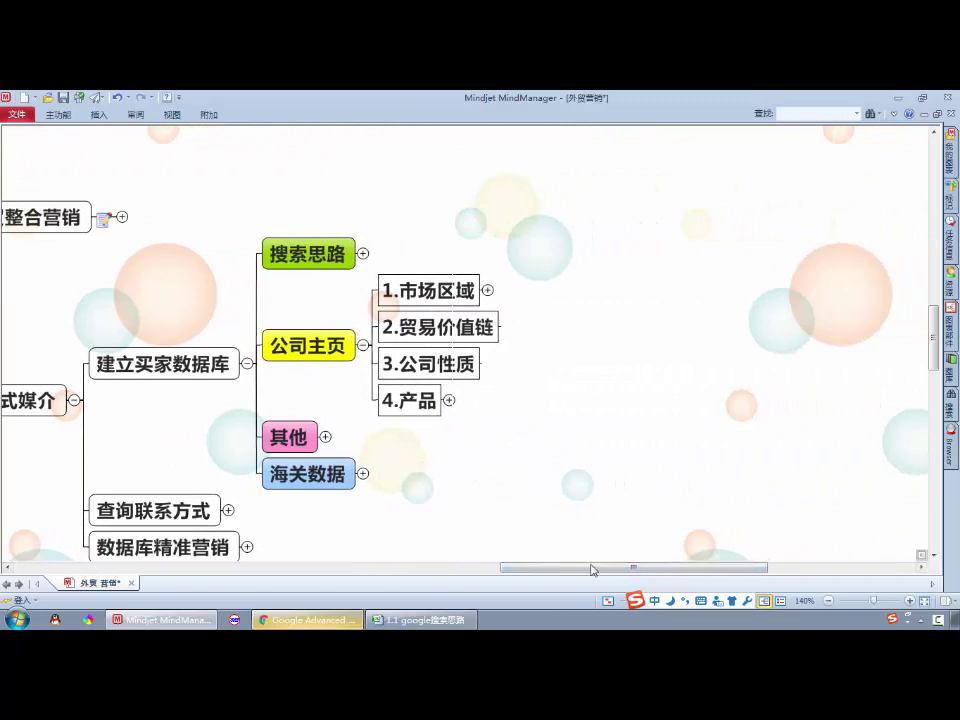
{"action": "left_click_drag", "start_coordinate": [591, 568], "coordinate": [629, 568]}
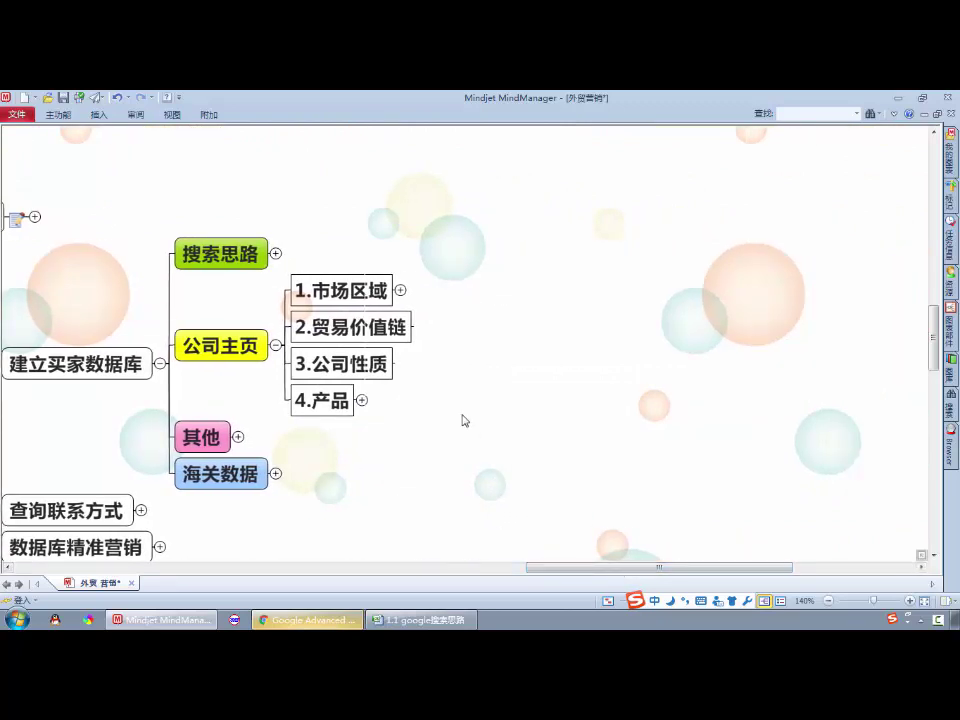
{"action": "left_click", "coordinate": [386, 312]}
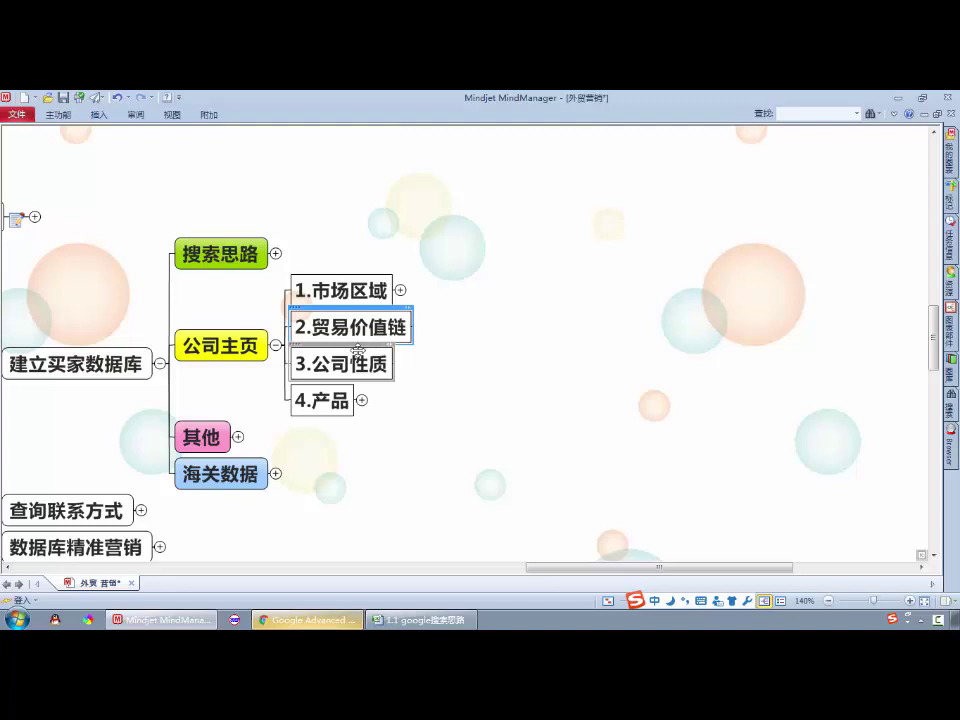
{"action": "left_click", "coordinate": [356, 346]}
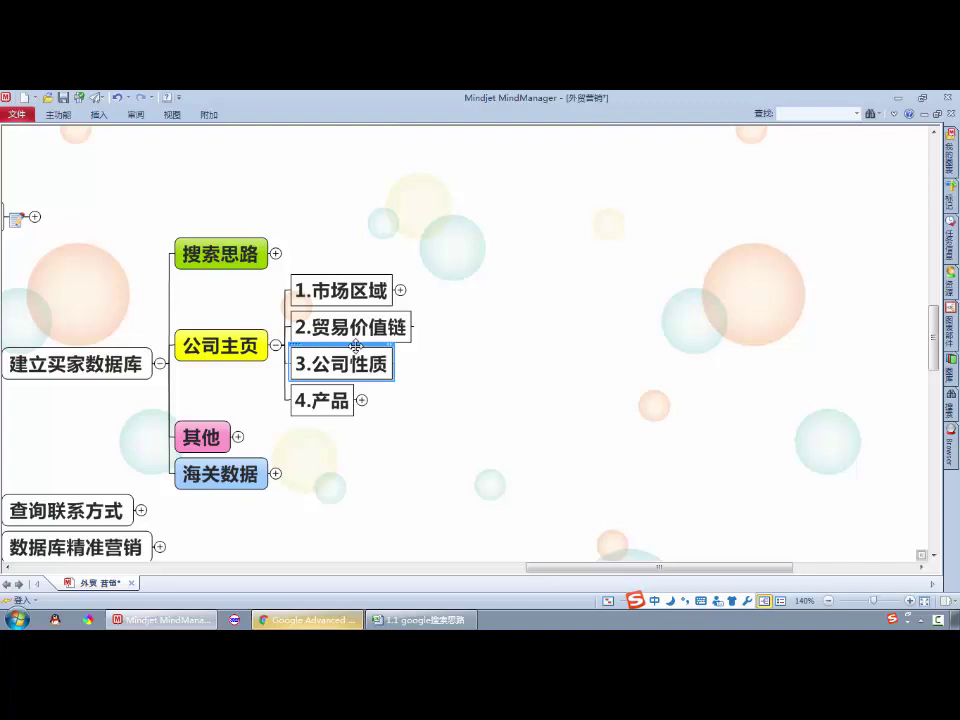
- Switch to Chrome and review the keyword and filter fields of the Google Advanced Search form
{"action": "left_click", "coordinate": [296, 622]}
{"action": "scroll", "coordinate": [310, 416], "scroll_direction": "up", "scroll_amount": 3}
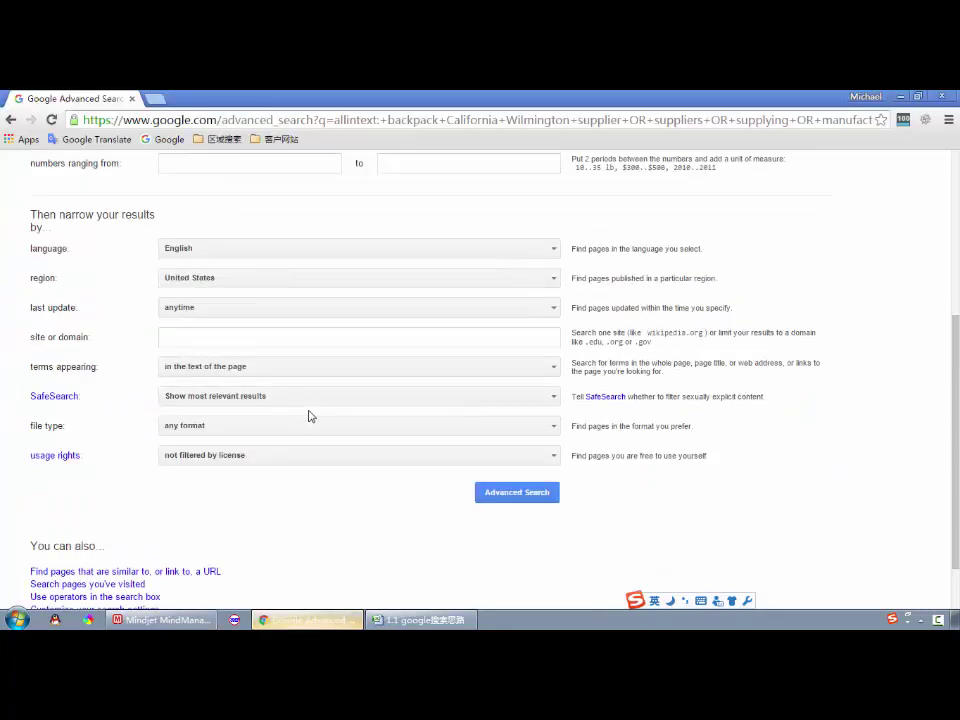
{"action": "scroll", "coordinate": [310, 416], "scroll_direction": "up", "scroll_amount": 5}
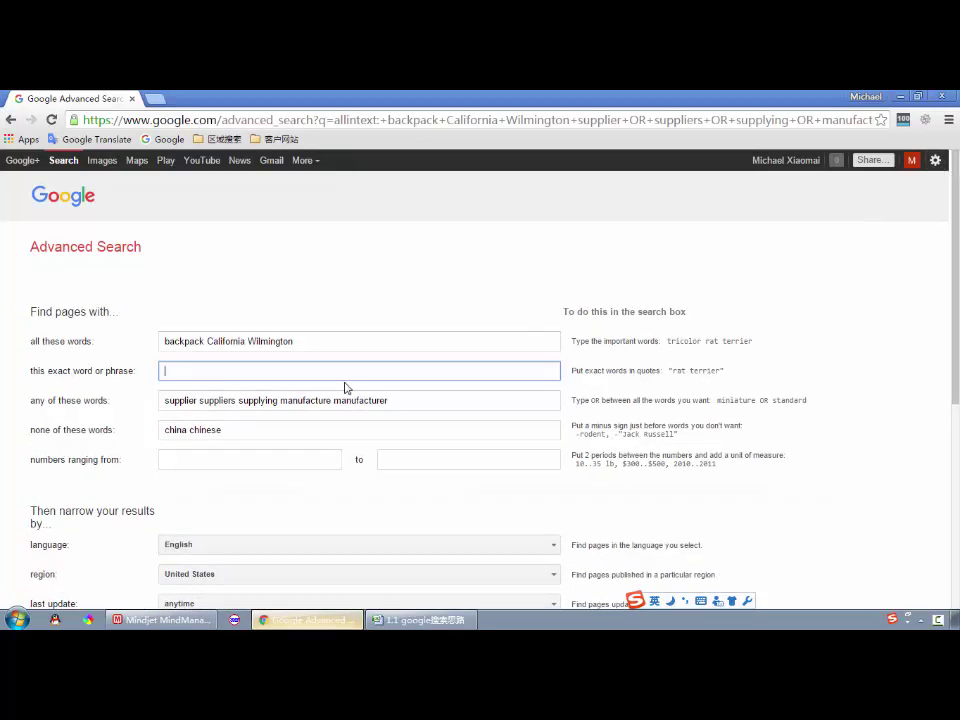
{"action": "scroll", "coordinate": [340, 386], "scroll_direction": "down", "scroll_amount": 1}
{"action": "scroll", "coordinate": [261, 386], "scroll_direction": "down", "scroll_amount": 1}
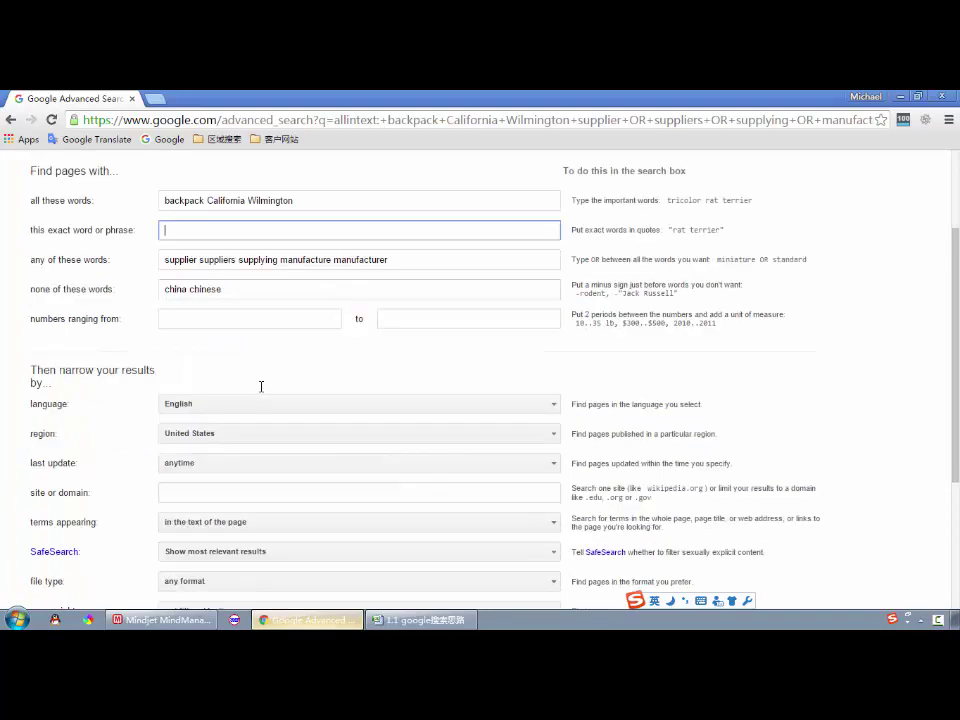
{"action": "scroll", "coordinate": [259, 369], "scroll_direction": "up", "scroll_amount": 1}
- Highlight the product word "backpack" and the location word "California" in the all-these-words field for inspection
{"action": "left_click", "coordinate": [308, 270]}
{"action": "left_click_drag", "start_coordinate": [308, 270], "coordinate": [161, 270]}
{"action": "left_click", "coordinate": [243, 268]}
{"action": "left_click", "coordinate": [240, 242]}
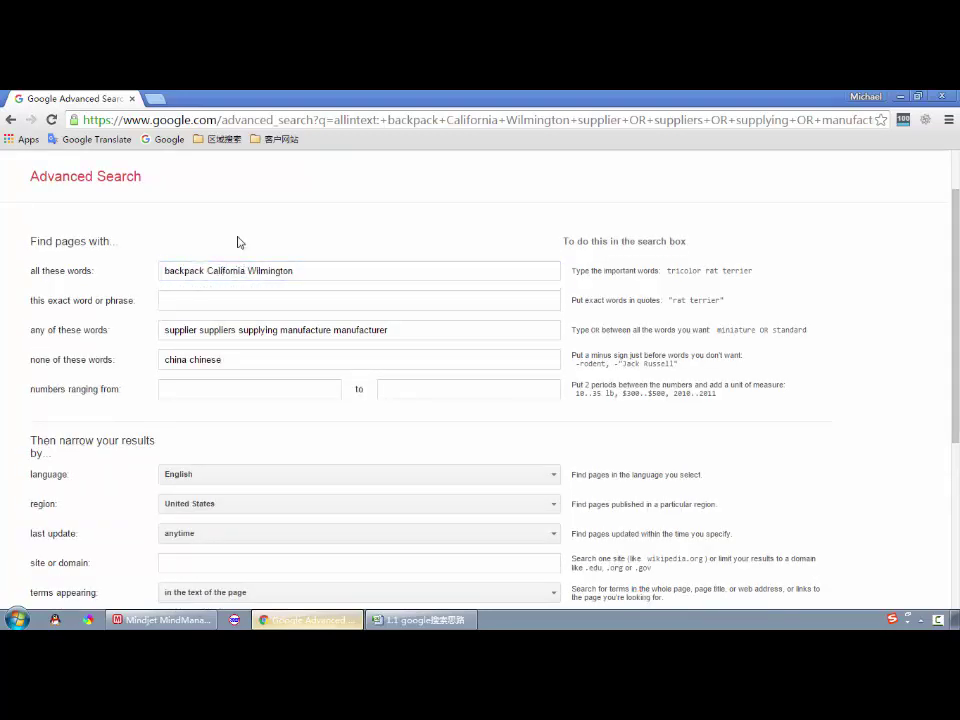
{"action": "left_click_drag", "start_coordinate": [205, 271], "coordinate": [163, 270]}
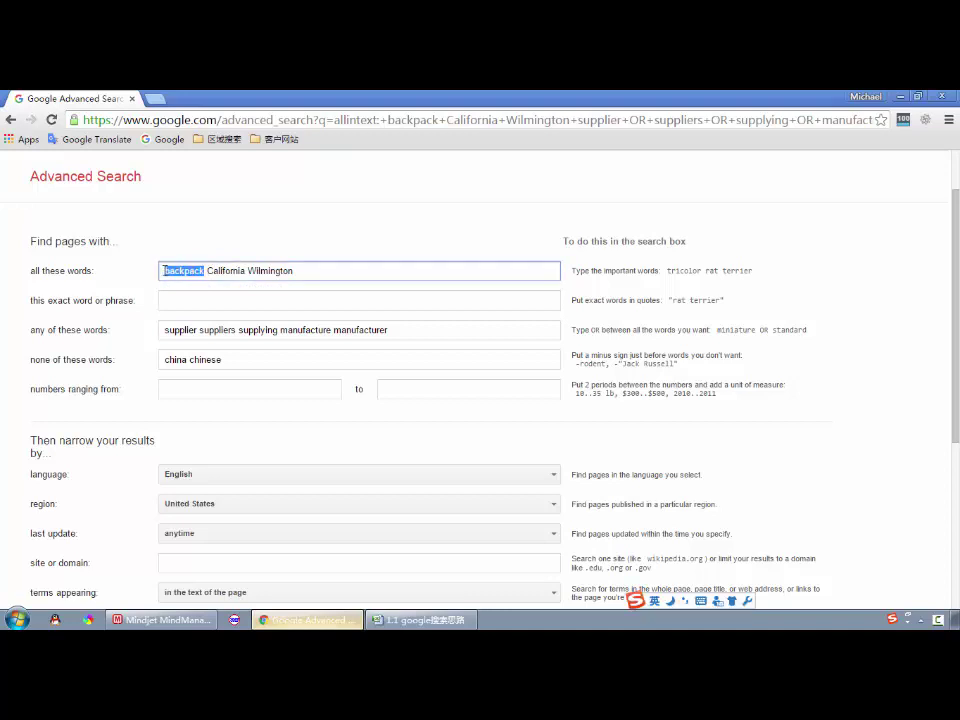
{"action": "left_click", "coordinate": [251, 272]}
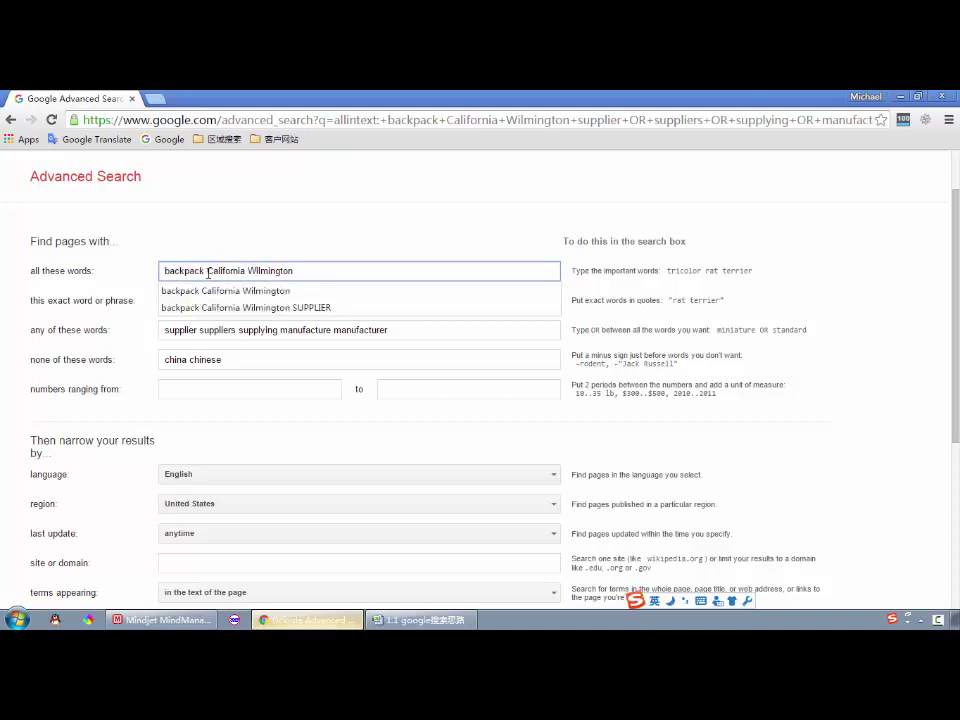
{"action": "left_click_drag", "start_coordinate": [208, 271], "coordinate": [241, 272]}
{"action": "key", "text": "End"}
{"action": "scroll", "coordinate": [221, 431], "scroll_direction": "down", "scroll_amount": 1}
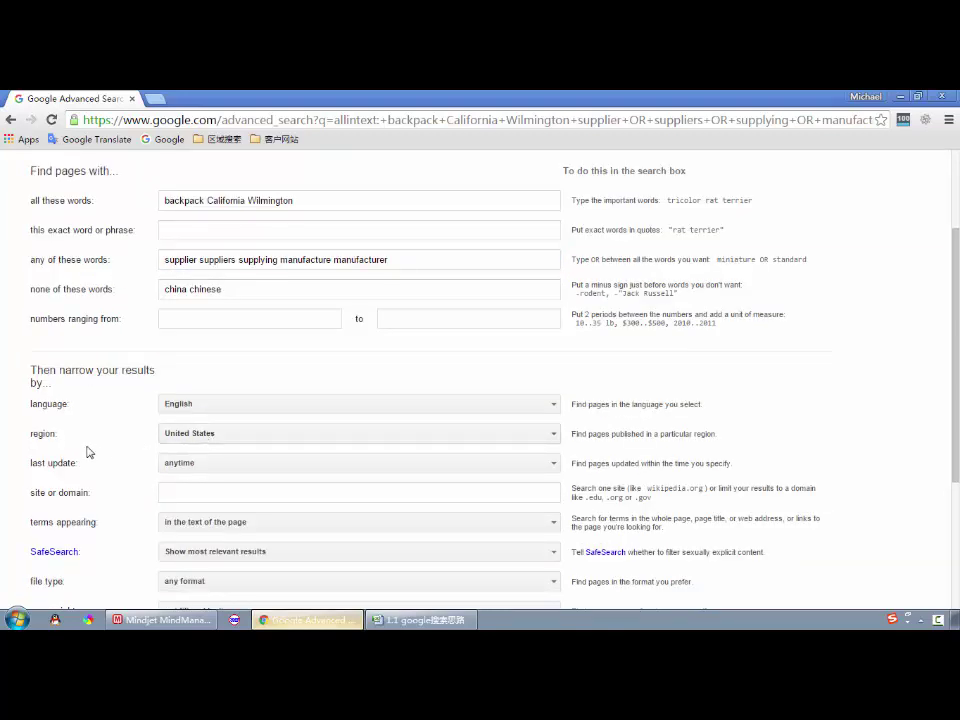
- Outline in red the language English, the region United States, and the "in the text of the page" setting
{"action": "mouse_move", "coordinate": [95, 423]}
{"action": "left_mouse_down"}
{"action": "mouse_move", "coordinate": [12, 426]}
{"action": "mouse_move", "coordinate": [96, 453]}
{"action": "mouse_move", "coordinate": [96, 423]}
{"action": "left_mouse_up"}
{"action": "mouse_move", "coordinate": [216, 422]}
{"action": "left_mouse_down"}
{"action": "mouse_move", "coordinate": [148, 440]}
{"action": "mouse_move", "coordinate": [223, 433]}
{"action": "mouse_move", "coordinate": [220, 420]}
{"action": "left_mouse_up"}
{"action": "mouse_move", "coordinate": [100, 395]}
{"action": "left_mouse_down"}
{"action": "mouse_move", "coordinate": [18, 405]}
{"action": "mouse_move", "coordinate": [116, 398]}
{"action": "left_mouse_up"}
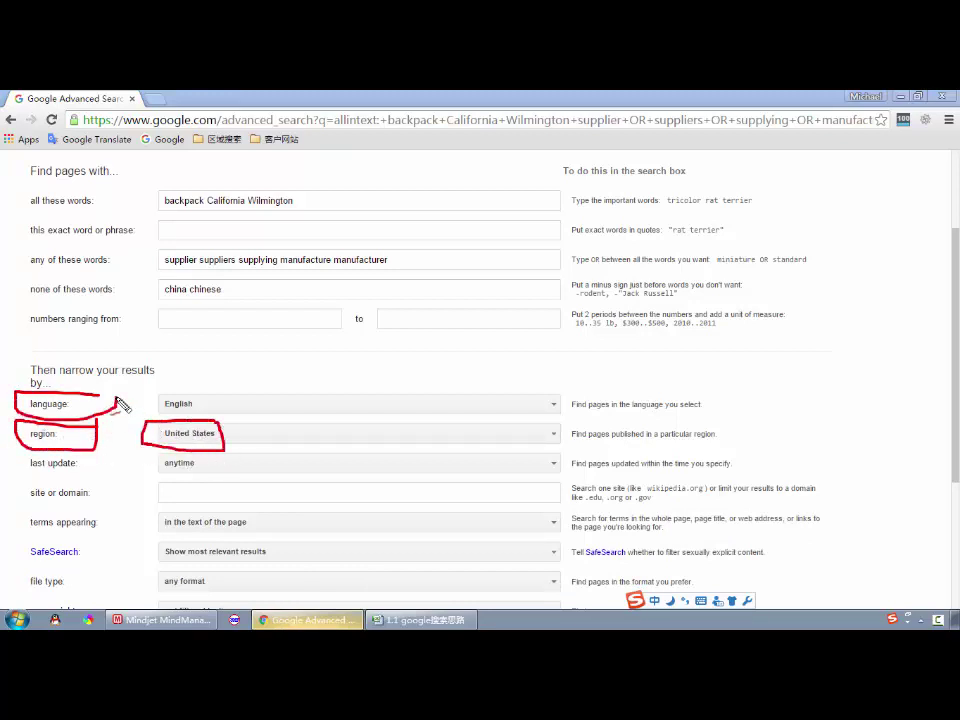
{"action": "mouse_move", "coordinate": [197, 397]}
{"action": "left_mouse_down"}
{"action": "mouse_move", "coordinate": [165, 396]}
{"action": "mouse_move", "coordinate": [155, 410]}
{"action": "mouse_move", "coordinate": [195, 410]}
{"action": "mouse_move", "coordinate": [203, 398]}
{"action": "left_mouse_up"}
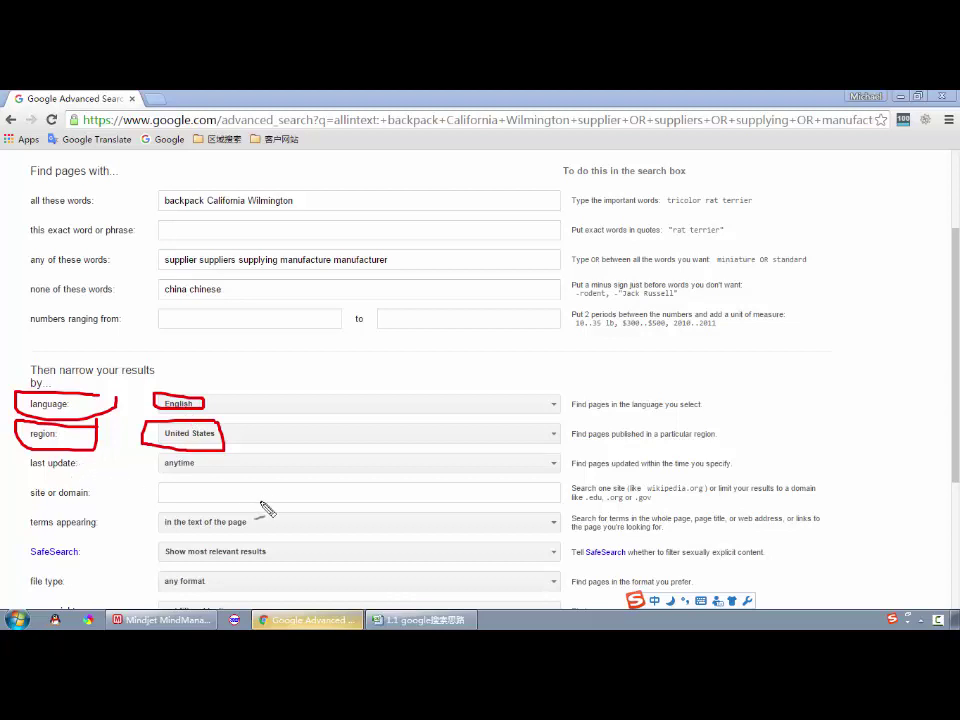
{"action": "mouse_move", "coordinate": [158, 515]}
{"action": "left_mouse_down"}
{"action": "mouse_move", "coordinate": [256, 532]}
{"action": "mouse_move", "coordinate": [160, 516]}
{"action": "mouse_move", "coordinate": [206, 527]}
{"action": "left_mouse_up"}
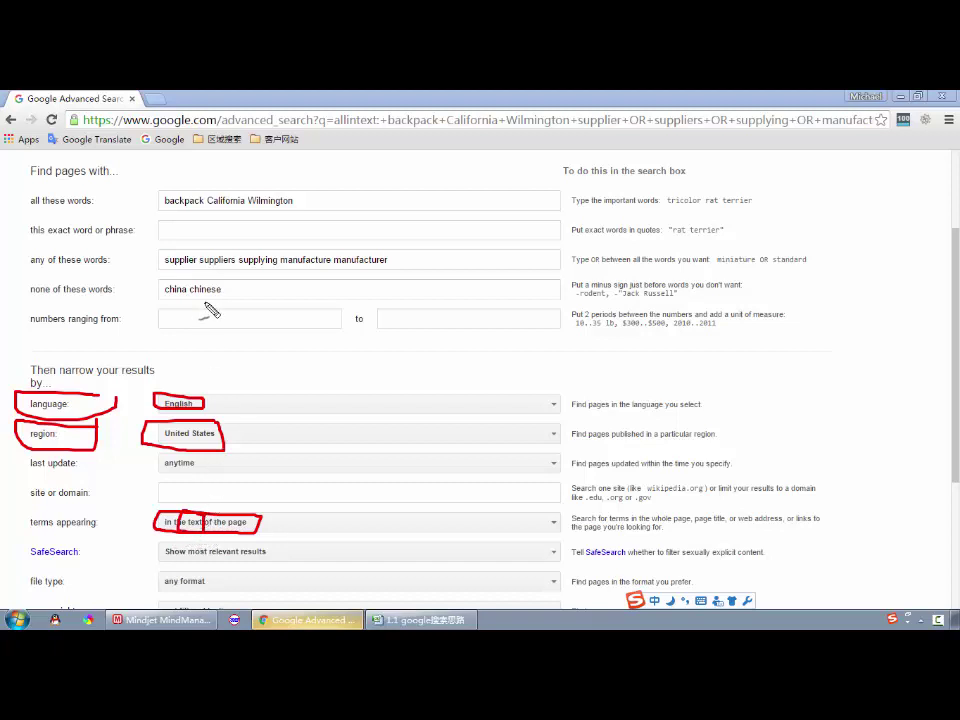
- Outline the product, location, supplier and excluded keywords in red, then clear all drawn marks from the screen
{"action": "mouse_move", "coordinate": [206, 194]}
{"action": "left_mouse_down"}
{"action": "mouse_move", "coordinate": [167, 190]}
{"action": "mouse_move", "coordinate": [208, 226]}
{"action": "mouse_move", "coordinate": [207, 192]}
{"action": "mouse_move", "coordinate": [300, 187]}
{"action": "left_mouse_up"}
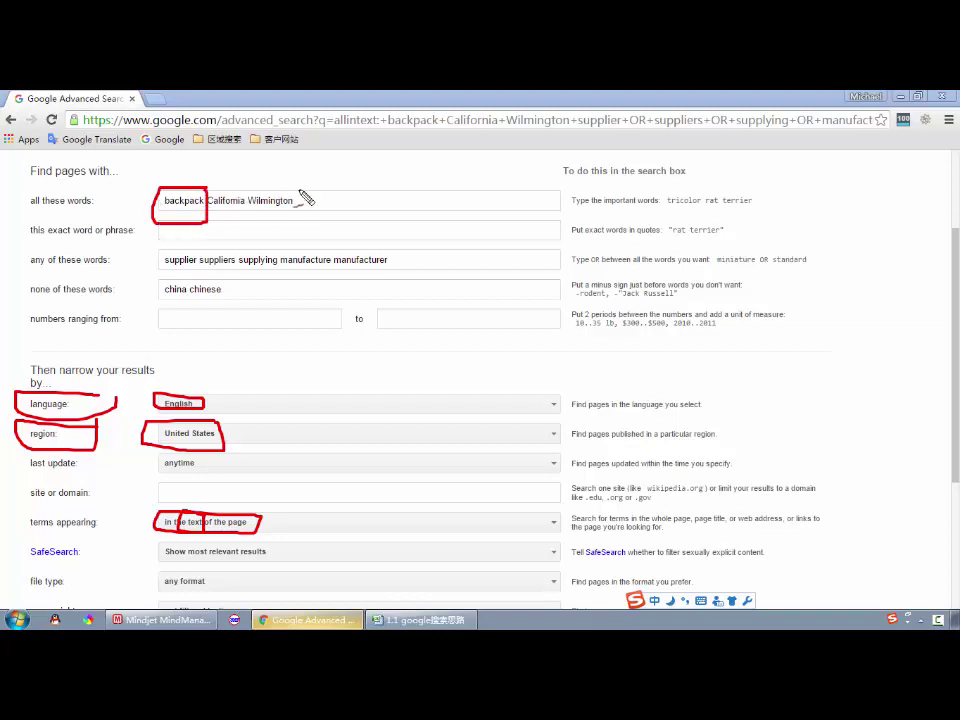
{"action": "mouse_move", "coordinate": [208, 188]}
{"action": "left_mouse_down"}
{"action": "mouse_move", "coordinate": [210, 214]}
{"action": "mouse_move", "coordinate": [270, 216]}
{"action": "mouse_move", "coordinate": [306, 190]}
{"action": "left_mouse_up"}
{"action": "left_click_drag", "start_coordinate": [246, 182], "coordinate": [246, 226]}
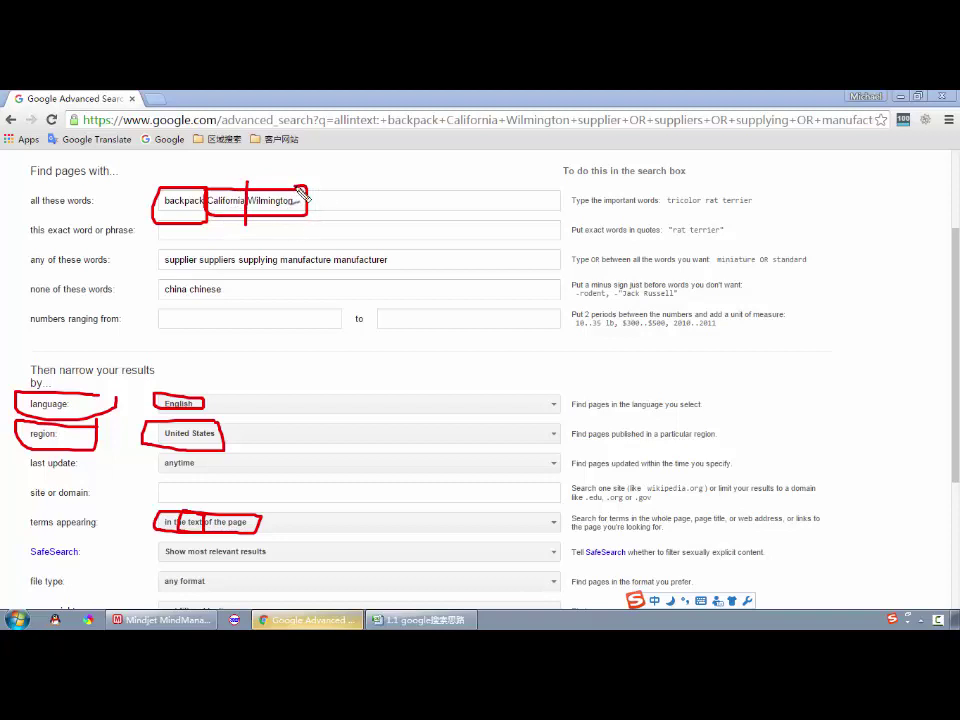
{"action": "mouse_move", "coordinate": [396, 244]}
{"action": "left_mouse_down"}
{"action": "mouse_move", "coordinate": [197, 245]}
{"action": "mouse_move", "coordinate": [161, 260]}
{"action": "mouse_move", "coordinate": [214, 286]}
{"action": "mouse_move", "coordinate": [353, 288]}
{"action": "mouse_move", "coordinate": [403, 257]}
{"action": "left_mouse_up"}
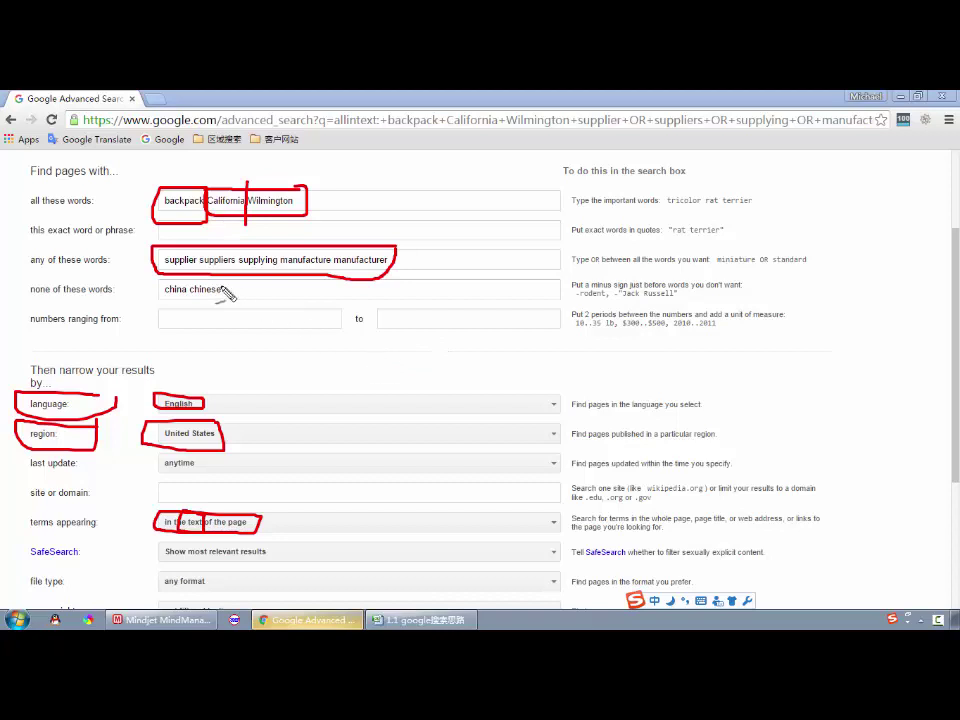
{"action": "mouse_move", "coordinate": [241, 283]}
{"action": "left_mouse_down"}
{"action": "mouse_move", "coordinate": [157, 290]}
{"action": "mouse_move", "coordinate": [172, 304]}
{"action": "mouse_move", "coordinate": [240, 306]}
{"action": "mouse_move", "coordinate": [234, 291]}
{"action": "left_mouse_up"}
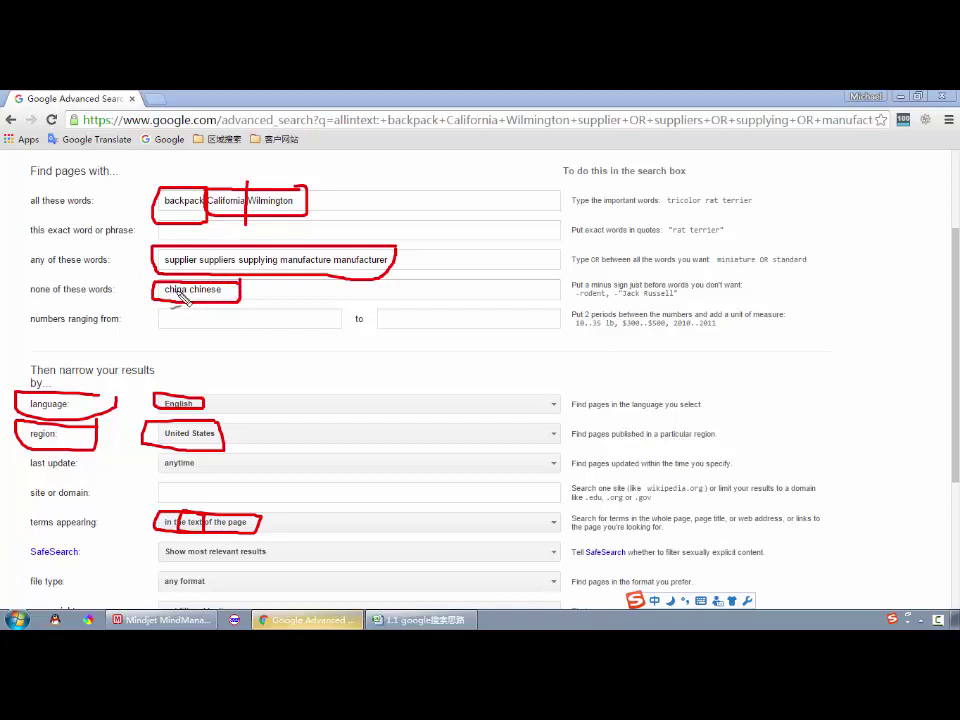
{"action": "key", "text": "Escape"}
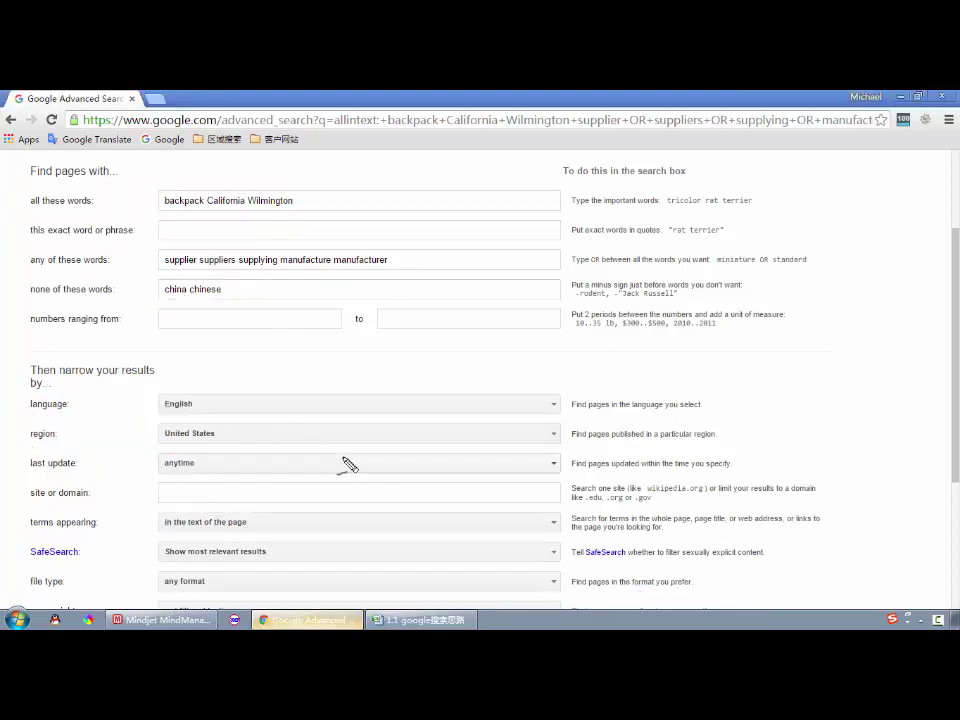
- Switch to the 1.1 google搜索思路 workbook in Excel and review the 区域 table and the 价值链 keyword sheet
{"action": "left_click", "coordinate": [421, 620]}
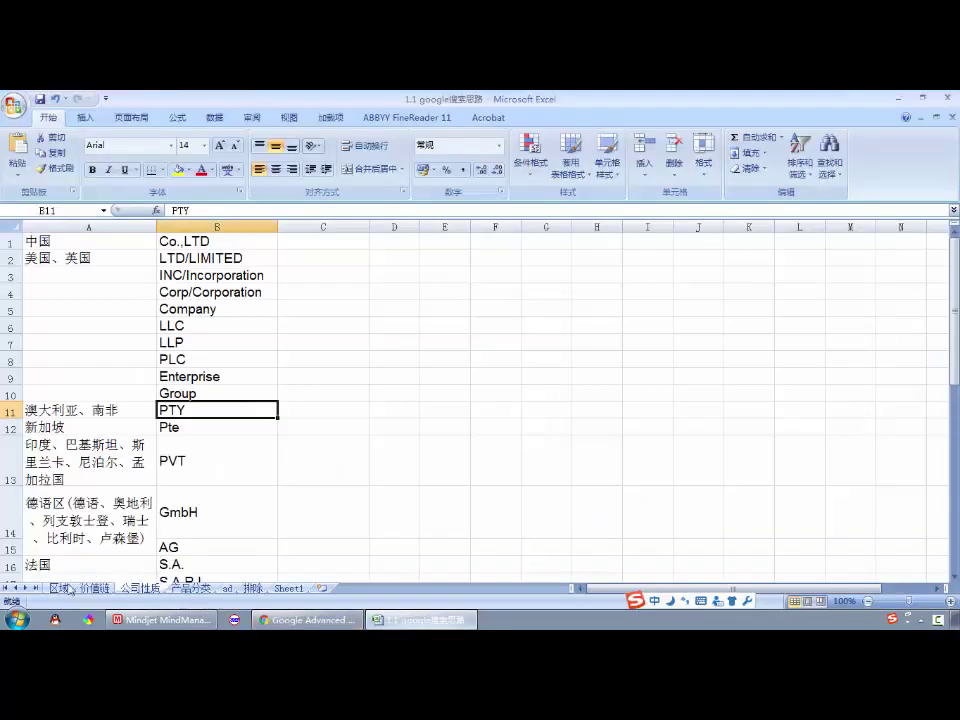
{"action": "left_click", "coordinate": [59, 588]}
{"action": "left_click", "coordinate": [125, 252]}
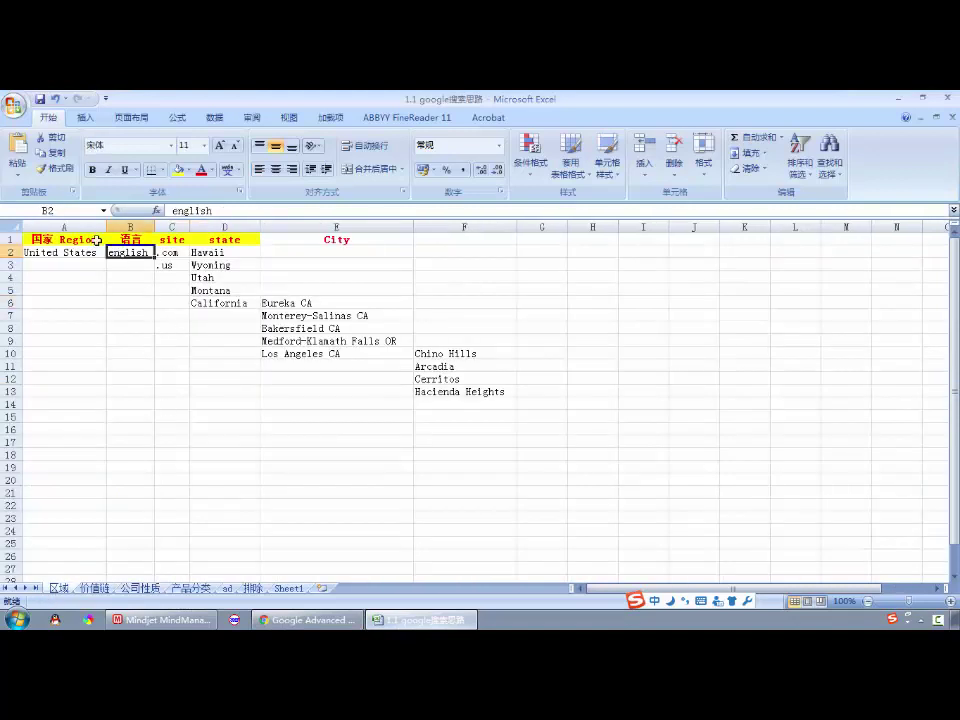
{"action": "left_click", "coordinate": [64, 240]}
{"action": "left_click_drag", "start_coordinate": [91, 236], "coordinate": [478, 404]}
{"action": "left_click", "coordinate": [94, 588]}
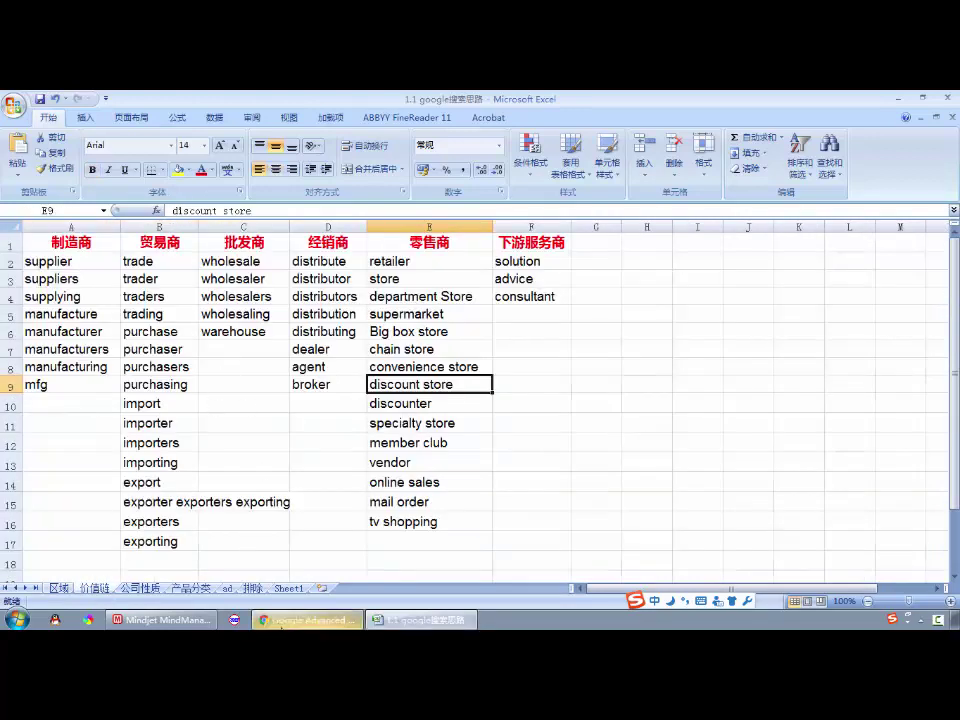
- Return to Chrome and run the advanced search with the backpack California Wilmington supplier criteria
{"action": "left_click", "coordinate": [281, 627]}
{"action": "scroll", "coordinate": [200, 342], "scroll_direction": "down", "scroll_amount": 3}
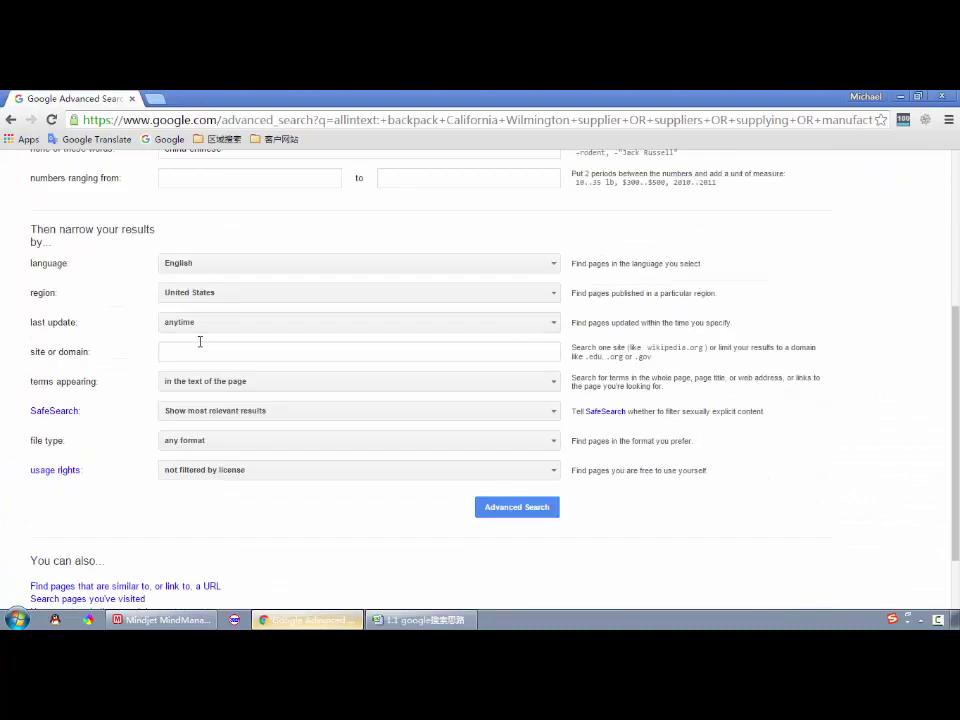
{"action": "scroll", "coordinate": [200, 342], "scroll_direction": "down", "scroll_amount": 2}
{"action": "key", "text": "Return"}
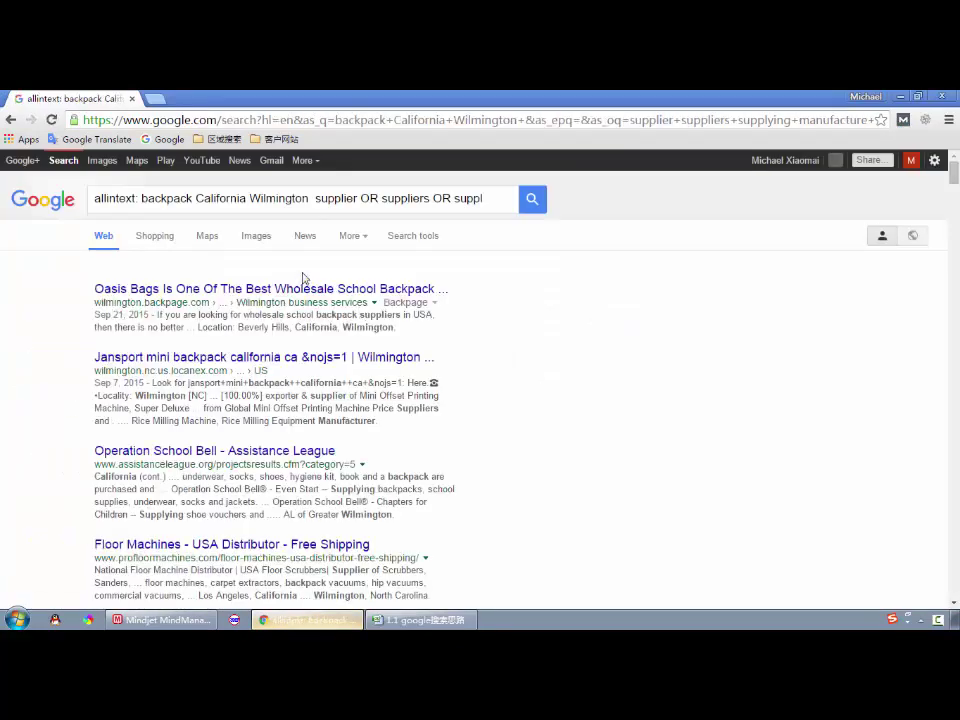
- Display the result statistics above the search results and highlight the total number of results
{"action": "left_click", "coordinate": [414, 240]}
{"action": "left_click", "coordinate": [414, 240]}
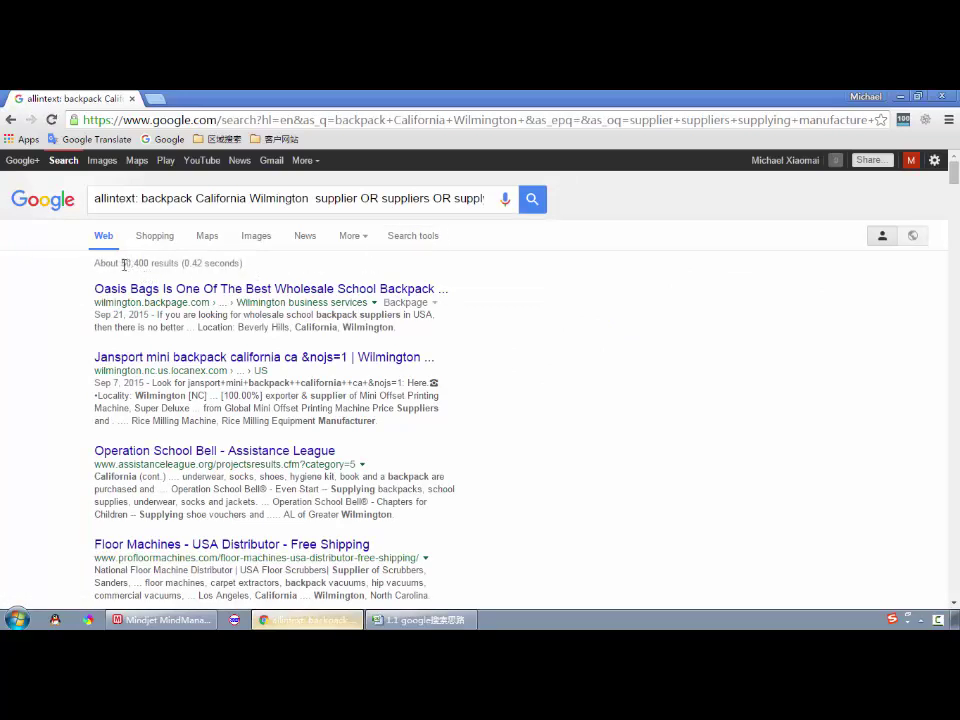
{"action": "left_click_drag", "start_coordinate": [124, 264], "coordinate": [148, 264]}
{"action": "left_click", "coordinate": [268, 267]}
{"action": "triple_click", "coordinate": [241, 262]}
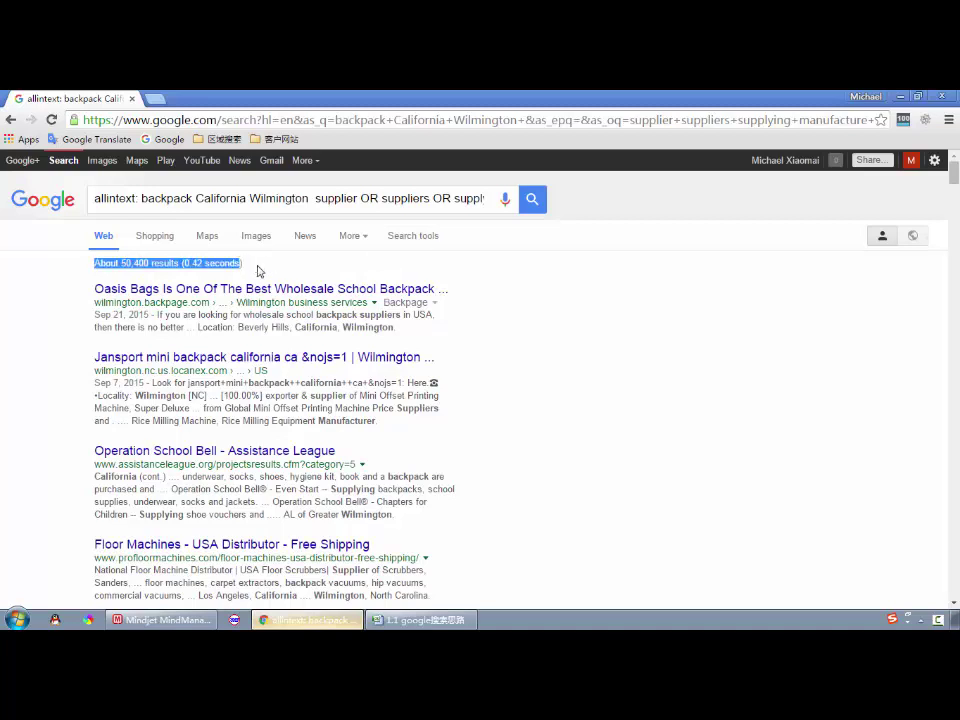
{"action": "left_click", "coordinate": [244, 265]}
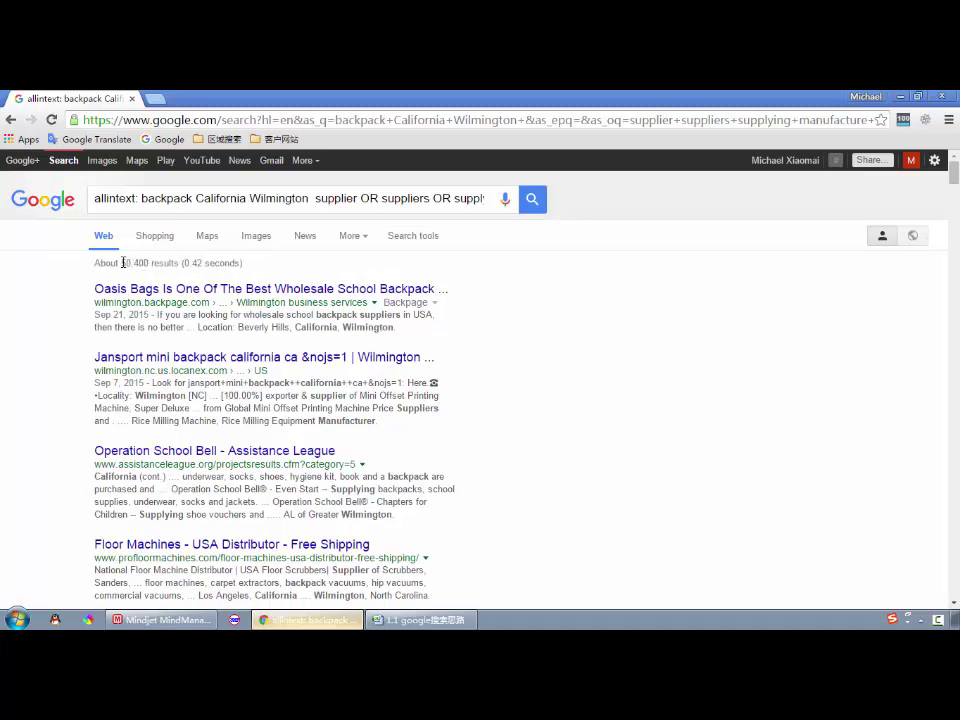
{"action": "left_click_drag", "start_coordinate": [123, 262], "coordinate": [152, 262]}
{"action": "left_click", "coordinate": [256, 268]}
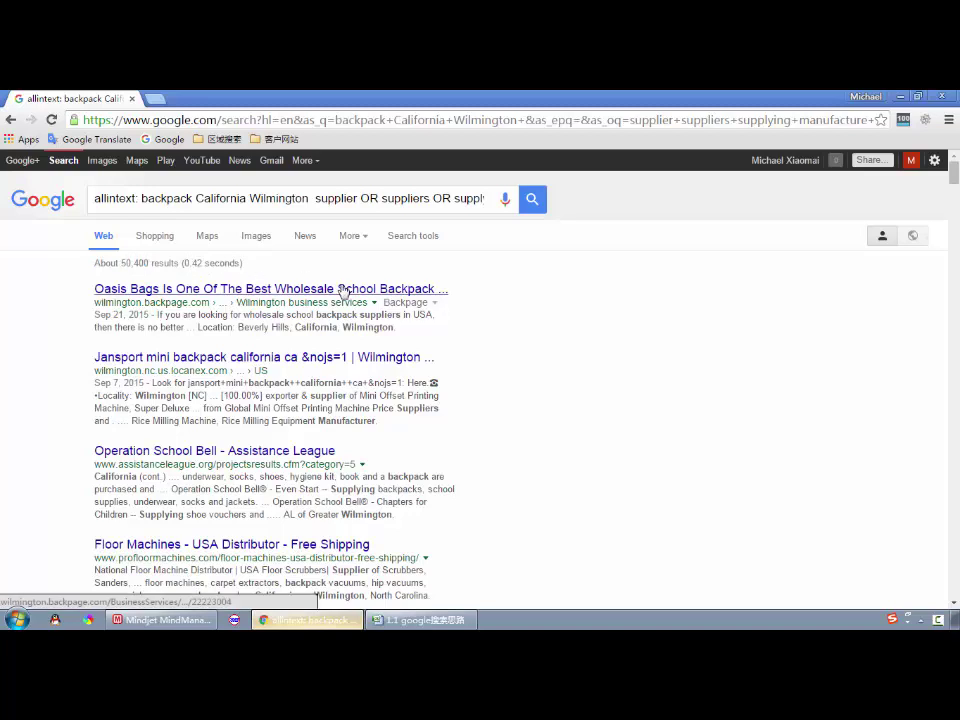
- Handwrite 1000 in red beside the results, clear it, and skim the first search results
{"action": "mouse_move", "coordinate": [554, 318]}
{"action": "left_mouse_down"}
{"action": "mouse_move", "coordinate": [530, 378]}
{"action": "mouse_move", "coordinate": [568, 334]}
{"action": "mouse_move", "coordinate": [589, 356]}
{"action": "mouse_move", "coordinate": [598, 336]}
{"action": "mouse_move", "coordinate": [624, 350]}
{"action": "mouse_move", "coordinate": [634, 340]}
{"action": "left_mouse_up"}
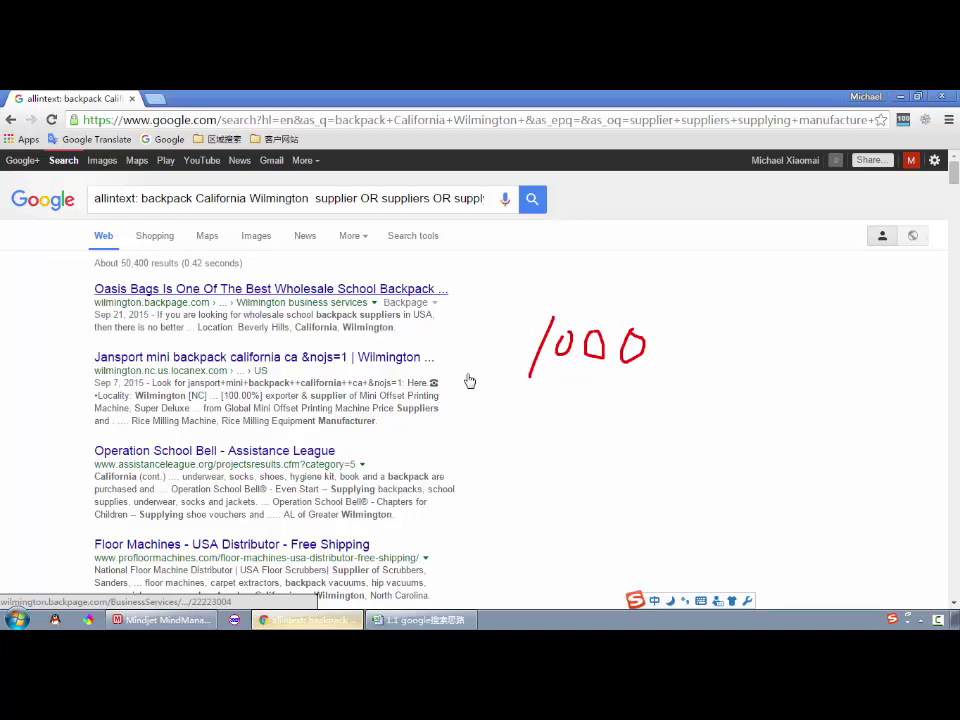
{"action": "key", "text": "Escape"}
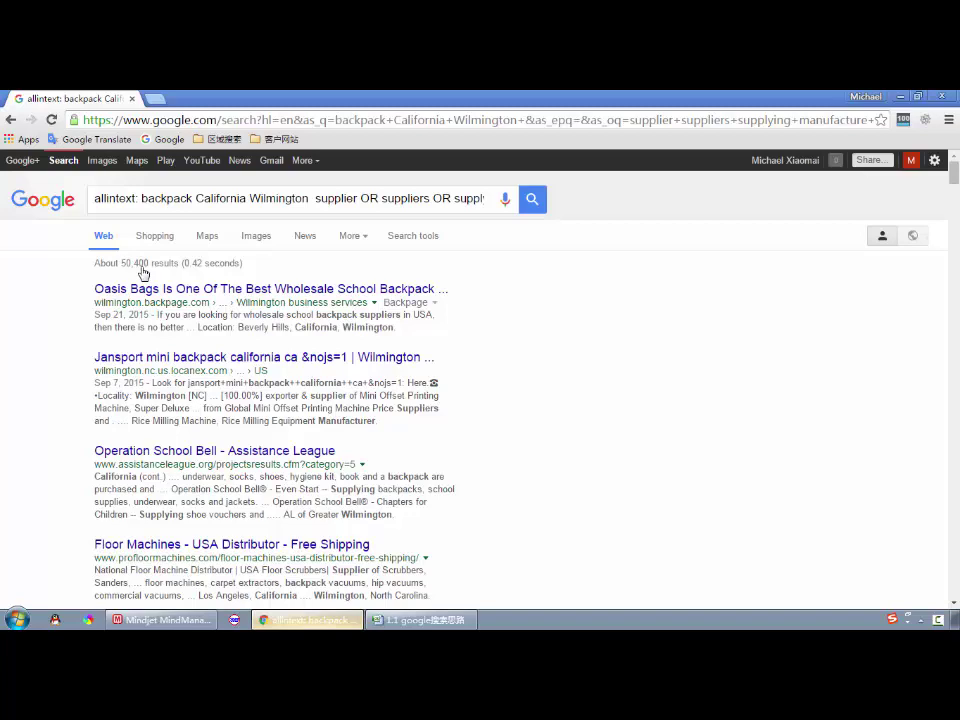
{"action": "scroll", "coordinate": [281, 429], "scroll_direction": "down", "scroll_amount": 2}
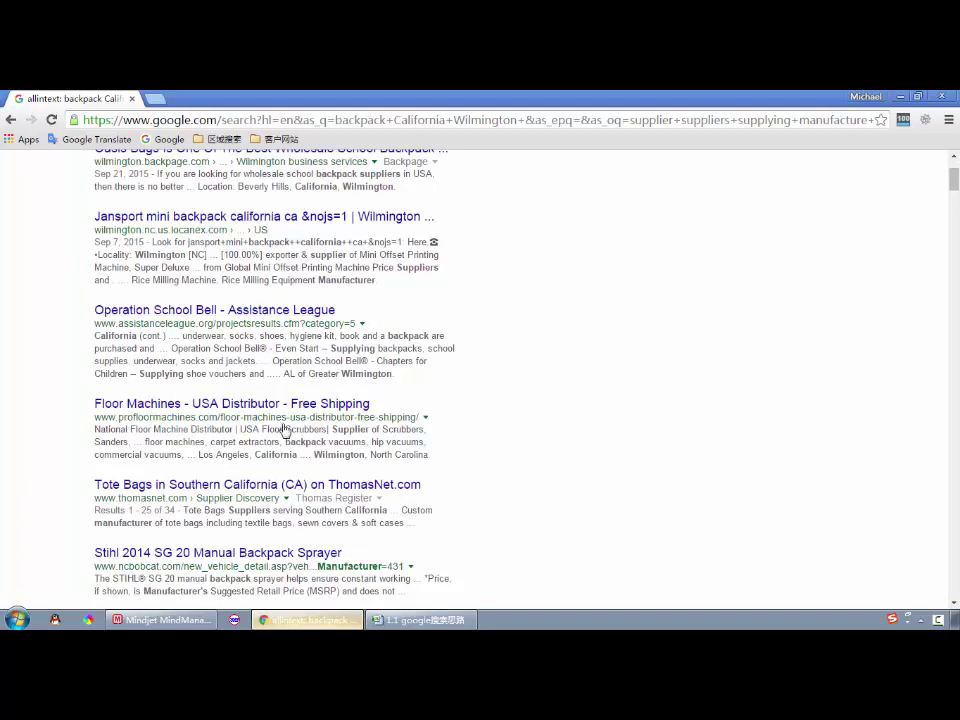
{"action": "scroll", "coordinate": [291, 420], "scroll_direction": "up", "scroll_amount": 2}
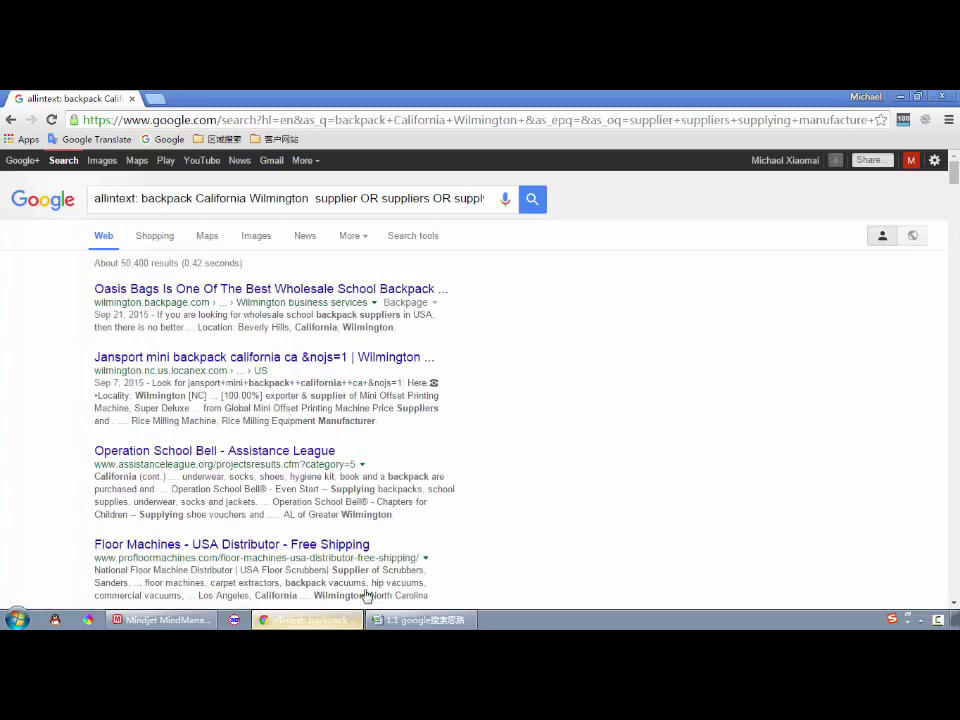
- Switch back to the Excel workbook and examine the 公司性质 sheet, starting from the 中国 entry in cell A1
{"action": "left_click", "coordinate": [398, 620]}
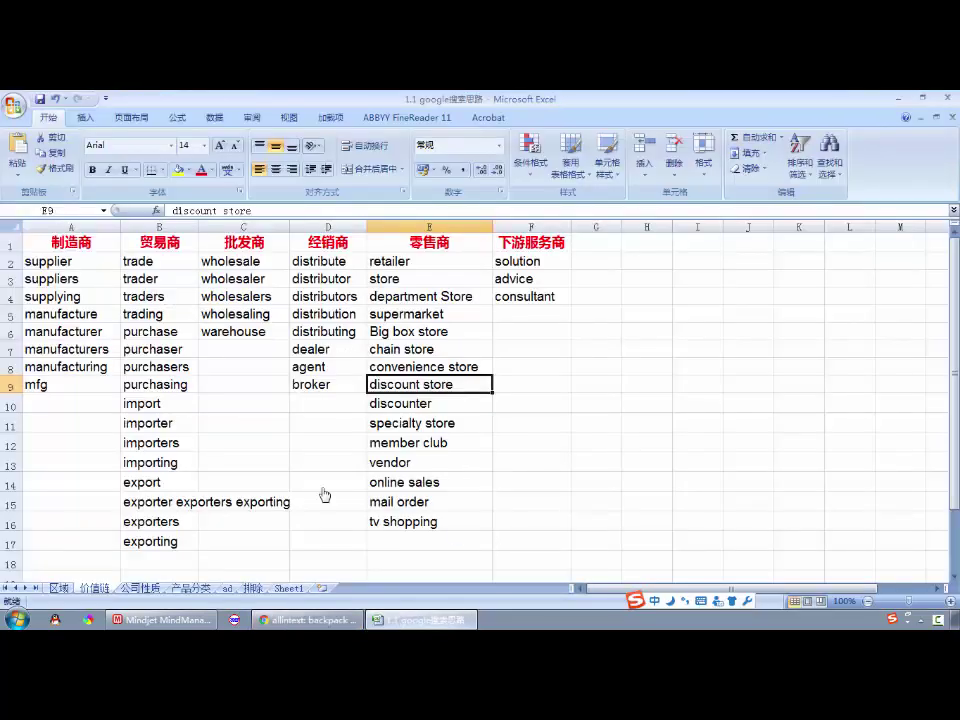
{"action": "left_click", "coordinate": [272, 422]}
{"action": "left_click", "coordinate": [140, 588]}
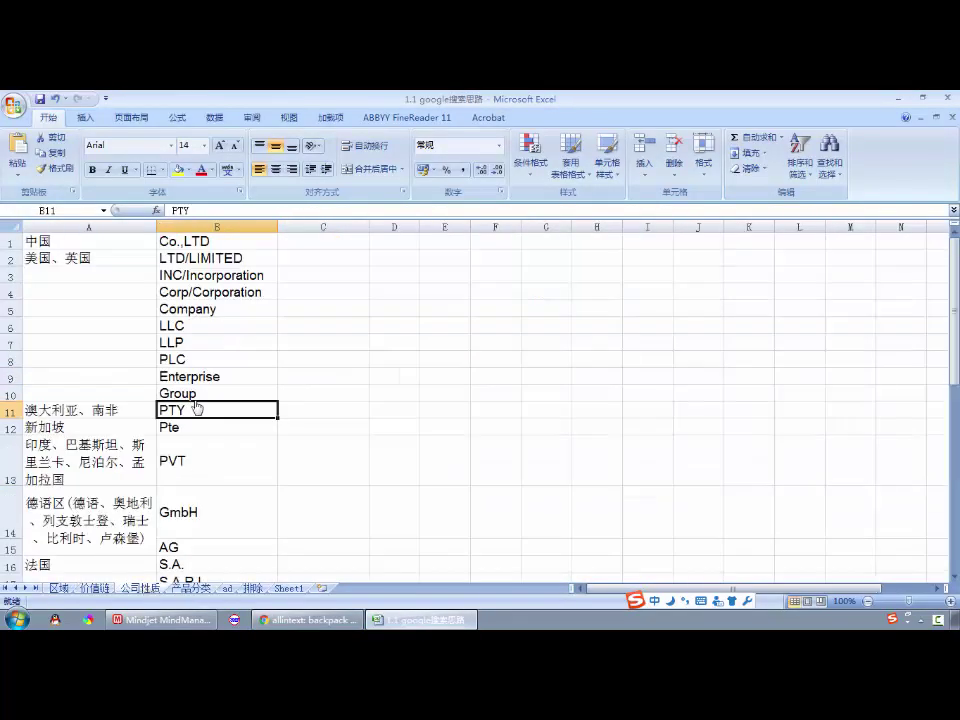
{"action": "left_click", "coordinate": [200, 257]}
{"action": "key", "text": "Up"}
{"action": "key", "text": "Left"}
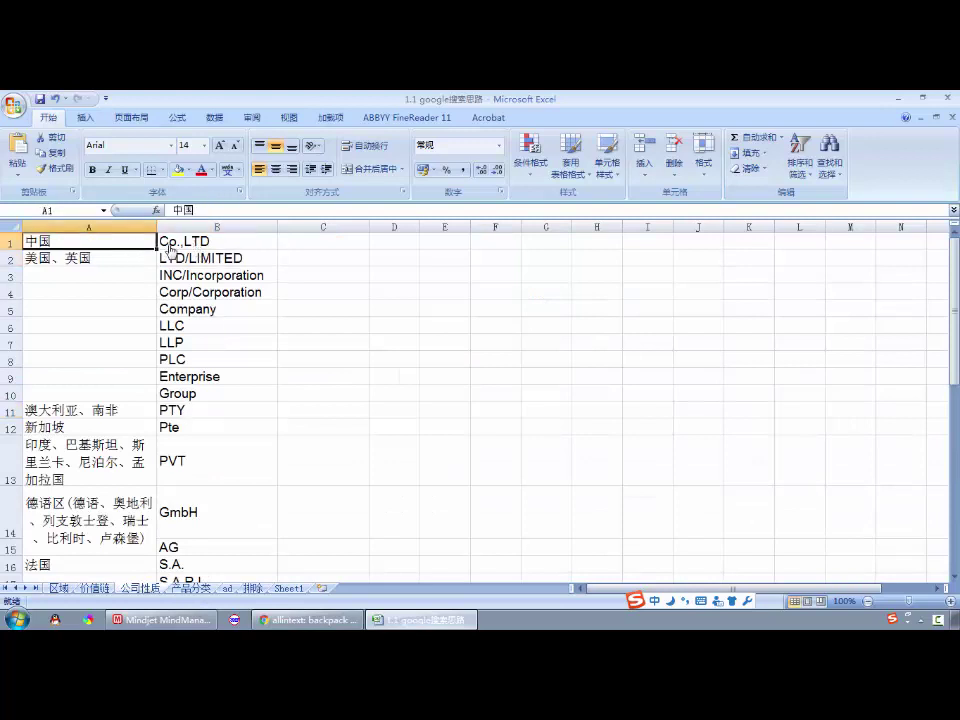
- Examine the 中国 and 美国、英国 rows, comparing the Co.,LTD and LTD/LIMITED company suffixes
{"action": "key", "text": "Right"}
{"action": "key", "text": "Left"}
{"action": "key", "text": "Down"}
{"action": "key", "text": "Right"}
{"action": "key", "text": "Right"}
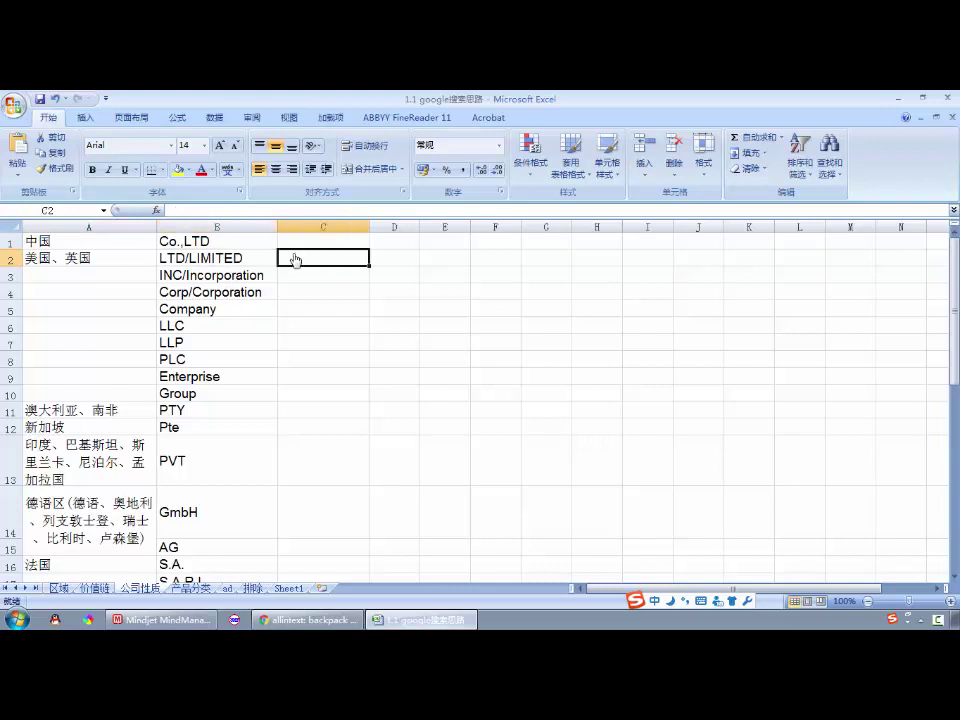
{"action": "key", "text": "Left"}
{"action": "key", "text": "Right"}
{"action": "key", "text": "Left"}
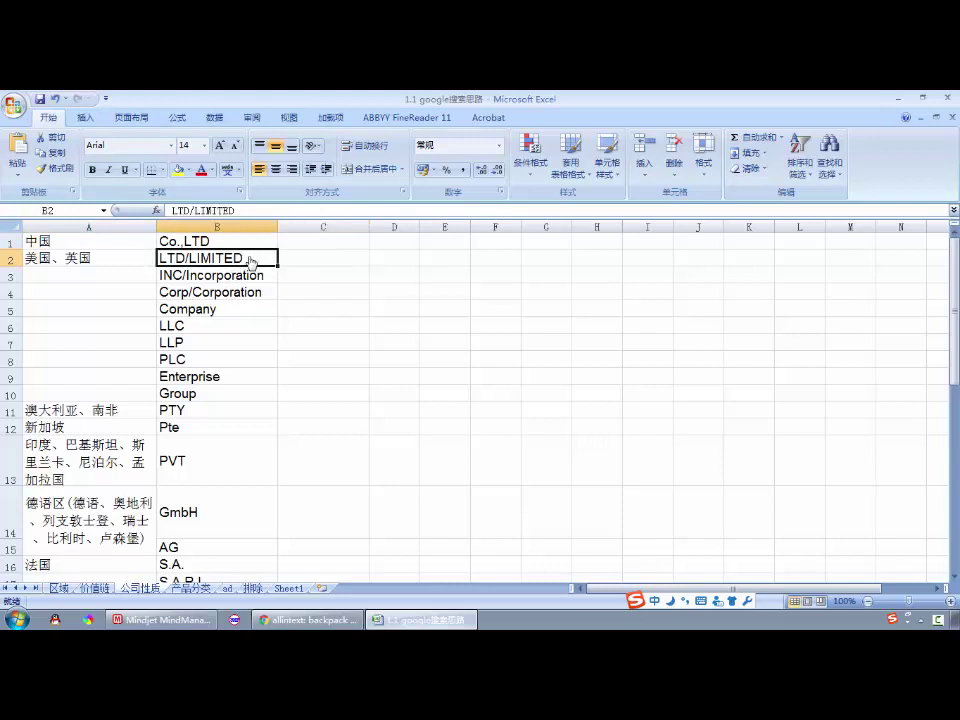
- Check the Corp/Corporation, Co.,LTD and LTD/LIMITED suffixes in column B and return to the 中国 entry in A1
{"action": "left_click", "coordinate": [311, 264]}
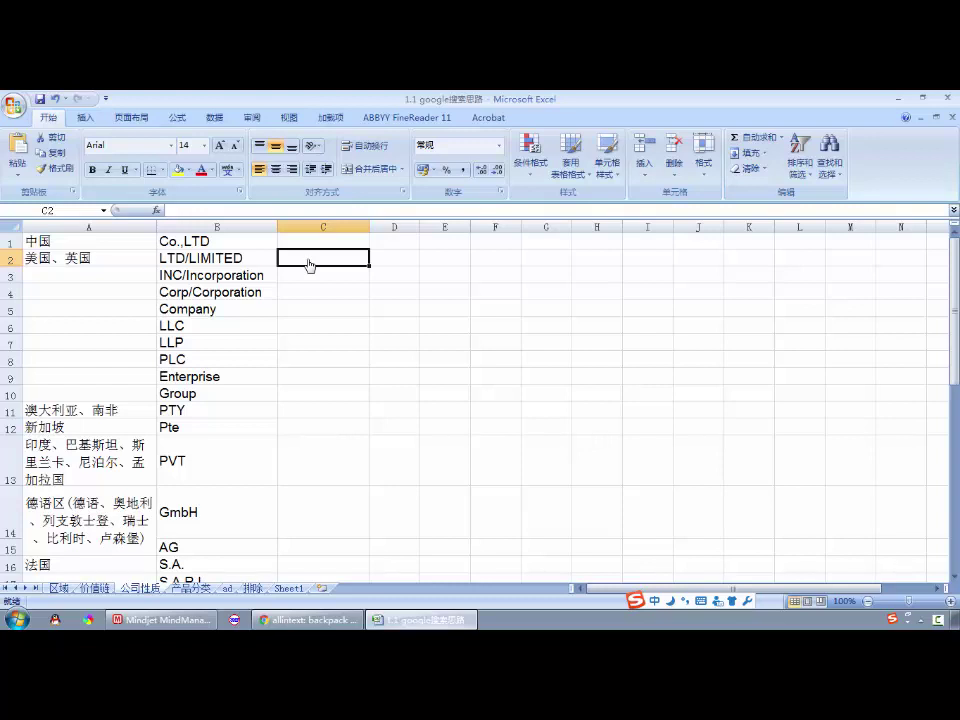
{"action": "left_click", "coordinate": [246, 292]}
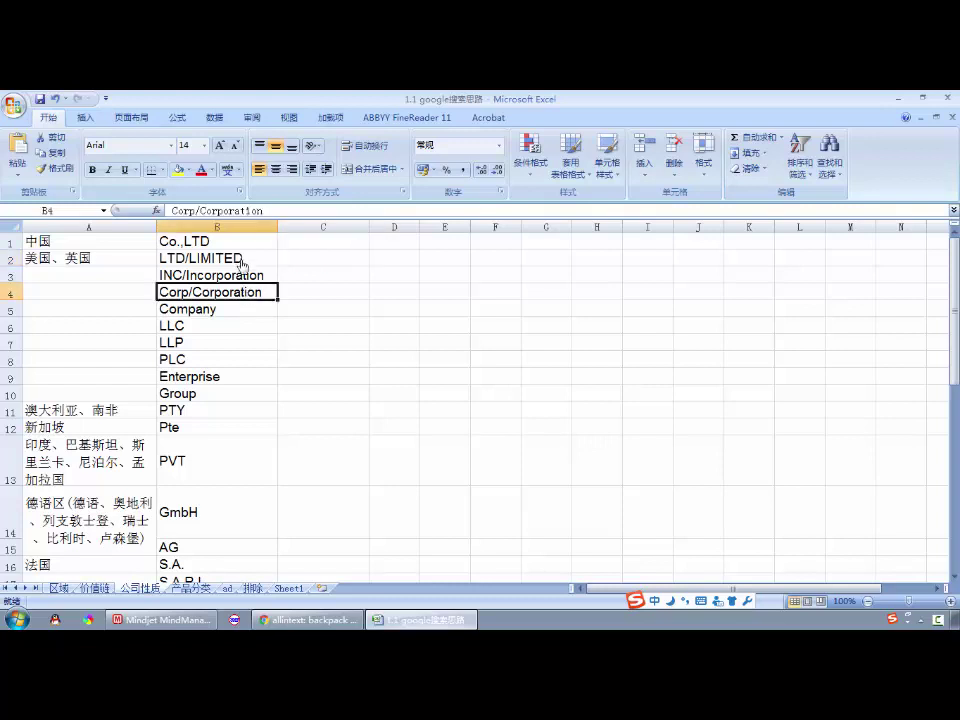
{"action": "left_click", "coordinate": [241, 241]}
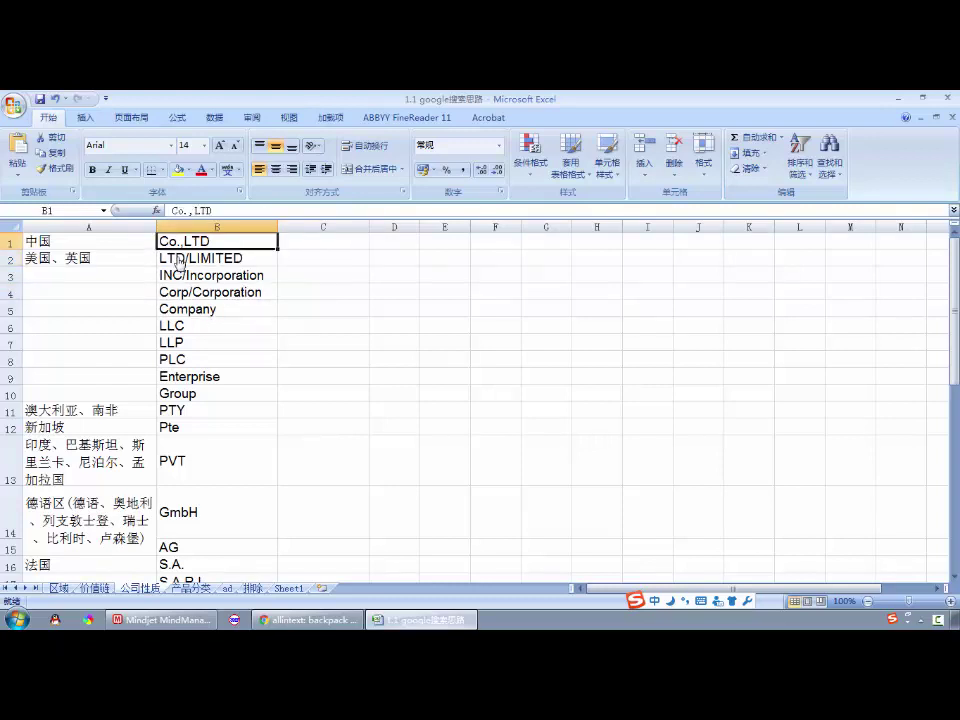
{"action": "left_click", "coordinate": [240, 258]}
{"action": "left_click", "coordinate": [125, 242]}
{"action": "left_click", "coordinate": [162, 242]}
{"action": "left_click", "coordinate": [149, 243]}
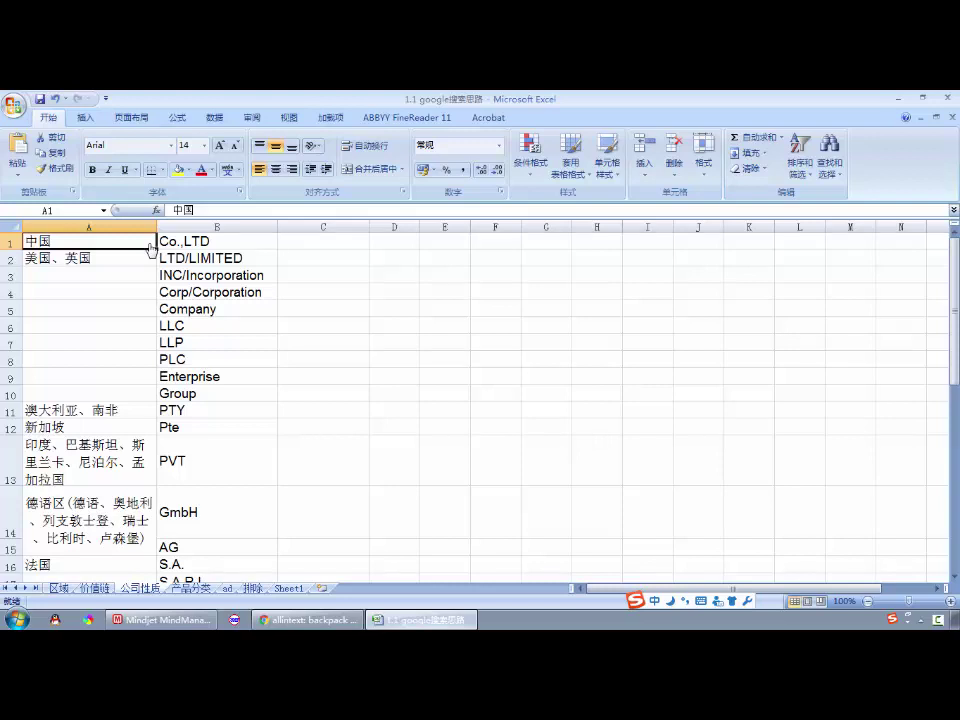
- Browse the rest of the suffix list, checking the Y.K and TIC entries in B37 and B35
{"action": "scroll", "coordinate": [218, 275], "scroll_direction": "down", "scroll_amount": 7}
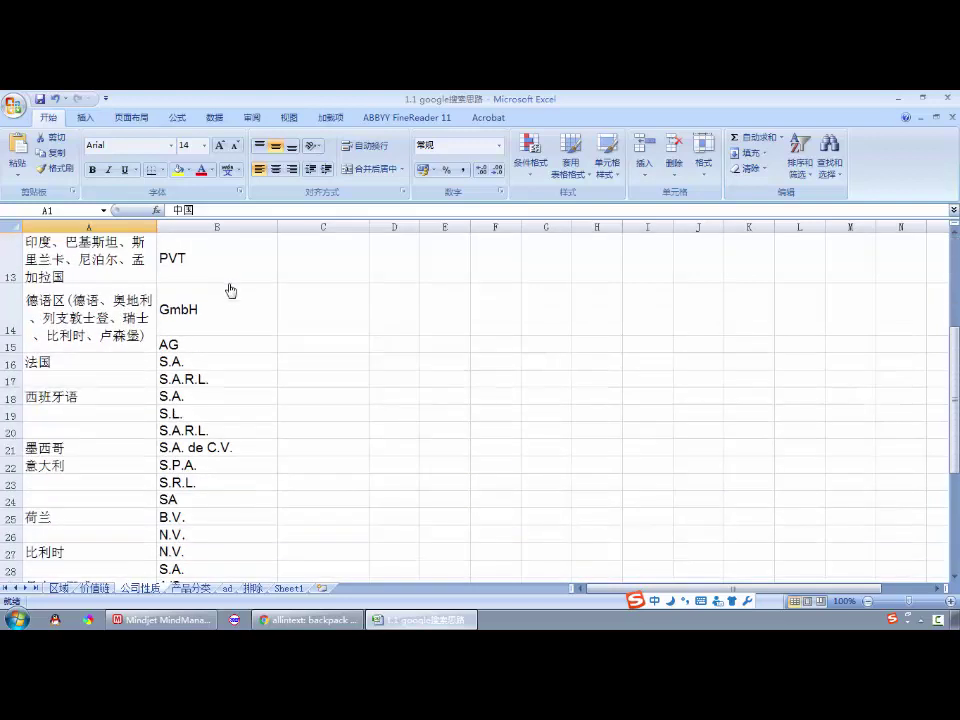
{"action": "left_click", "coordinate": [180, 502]}
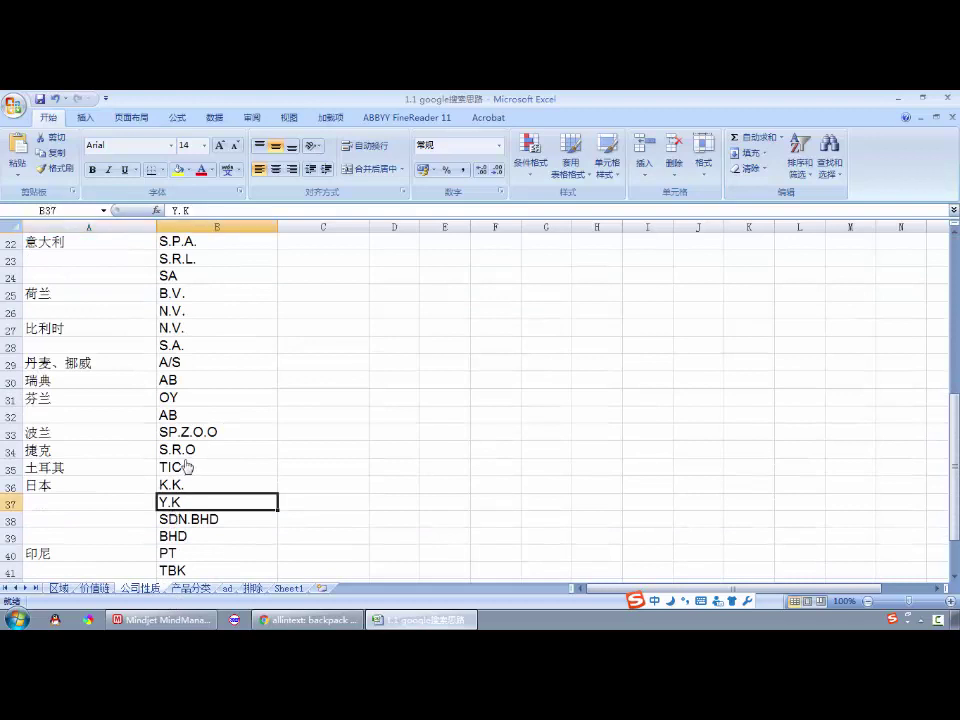
{"action": "left_click", "coordinate": [190, 467]}
{"action": "scroll", "coordinate": [199, 403], "scroll_direction": "up", "scroll_amount": 7}
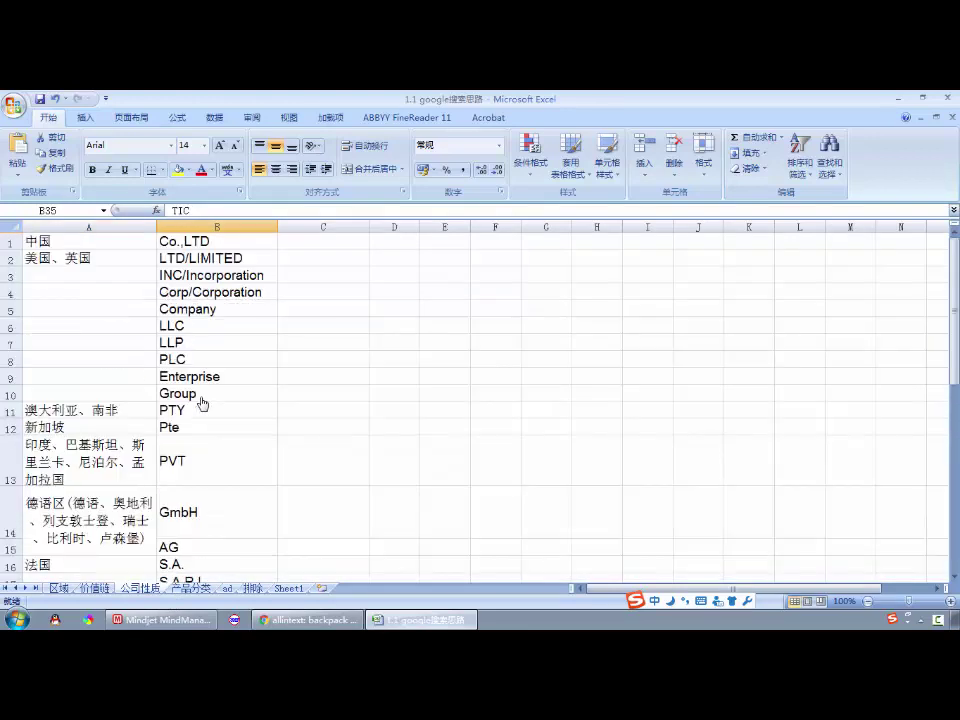
{"action": "left_click", "coordinate": [351, 247]}
{"action": "type", "text": "www"}
{"action": "key", "text": "BackSpace"}
{"action": "key", "text": "BackSpace"}
{"action": "key", "text": "BackSpace"}
{"action": "type", "text": "w"}
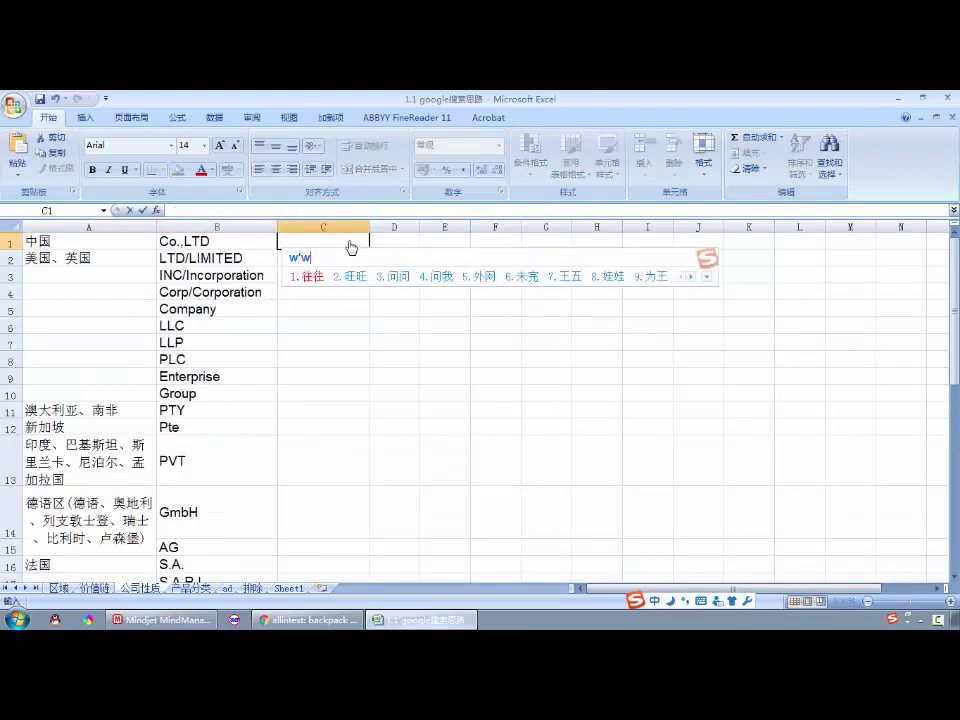
{"action": "type", "text": "ww.ddwaim"}
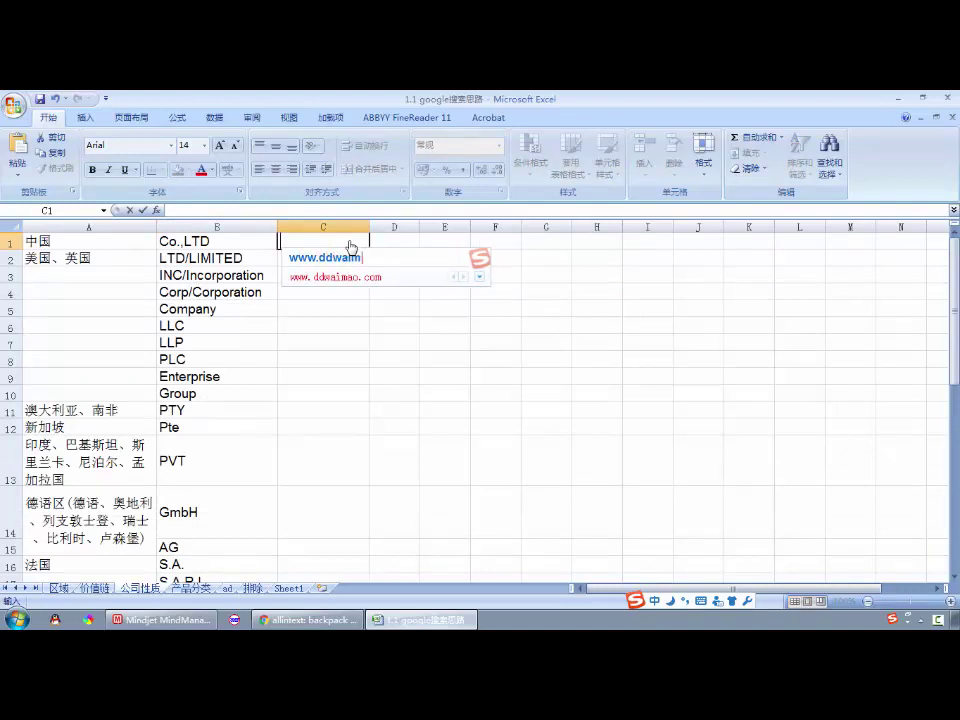
{"action": "type", "text": "ao.com"}
{"action": "key", "text": "Return"}
{"action": "key", "text": "Return"}
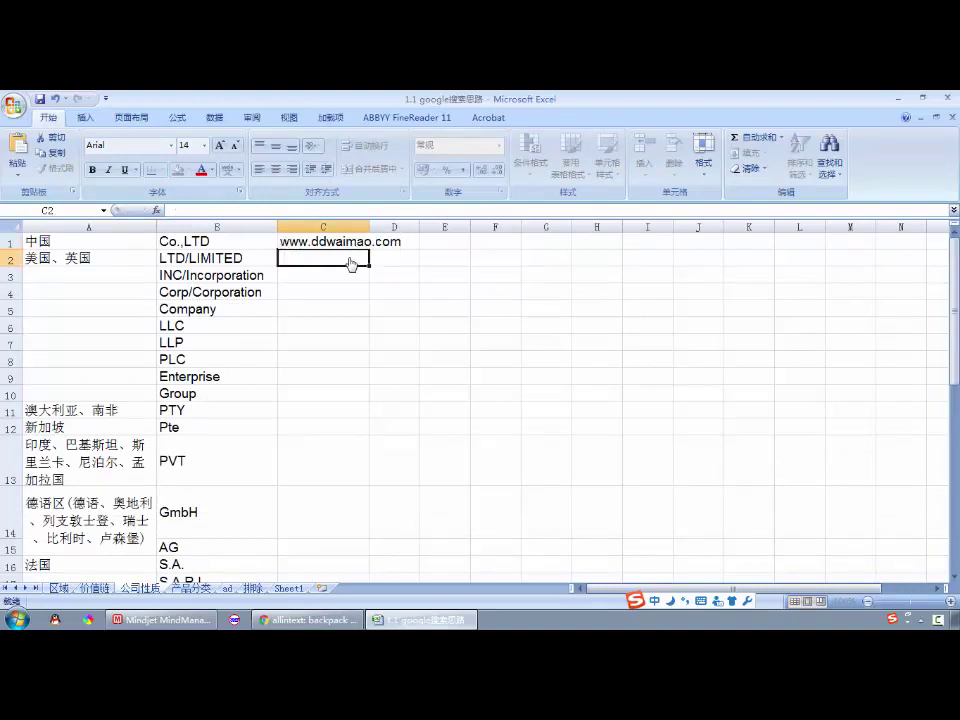
{"action": "left_click_drag", "start_coordinate": [369, 228], "coordinate": [388, 228]}
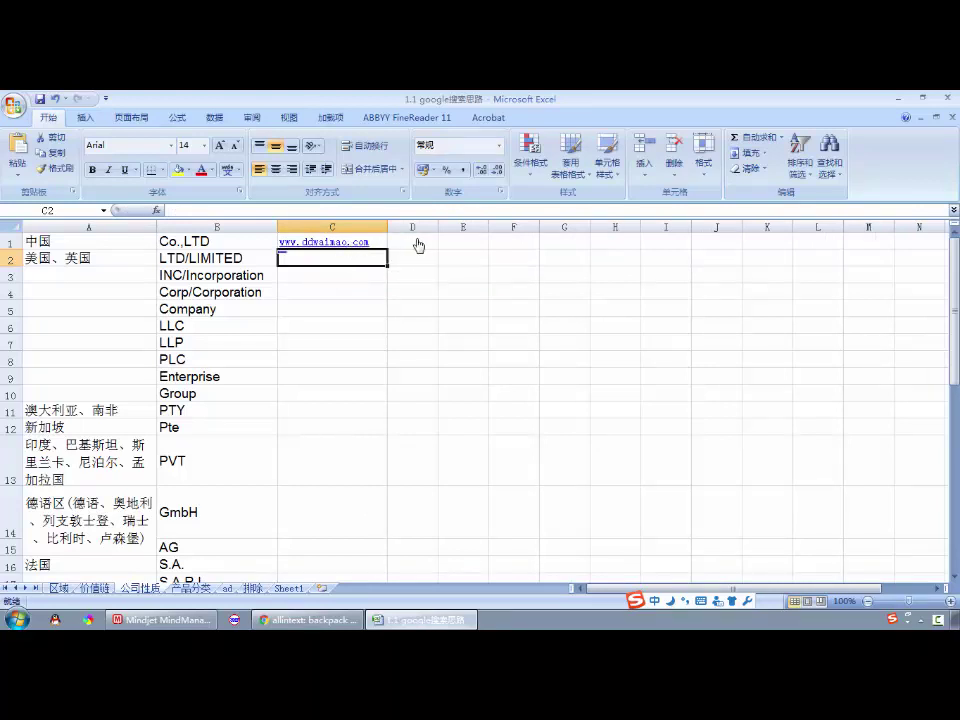
{"action": "left_click", "coordinate": [418, 244]}
- Go through the 中国 and 美国、英国 entries with their suffixes, from Co.,LTD to INC/Incorporation
{"action": "left_click", "coordinate": [132, 247]}
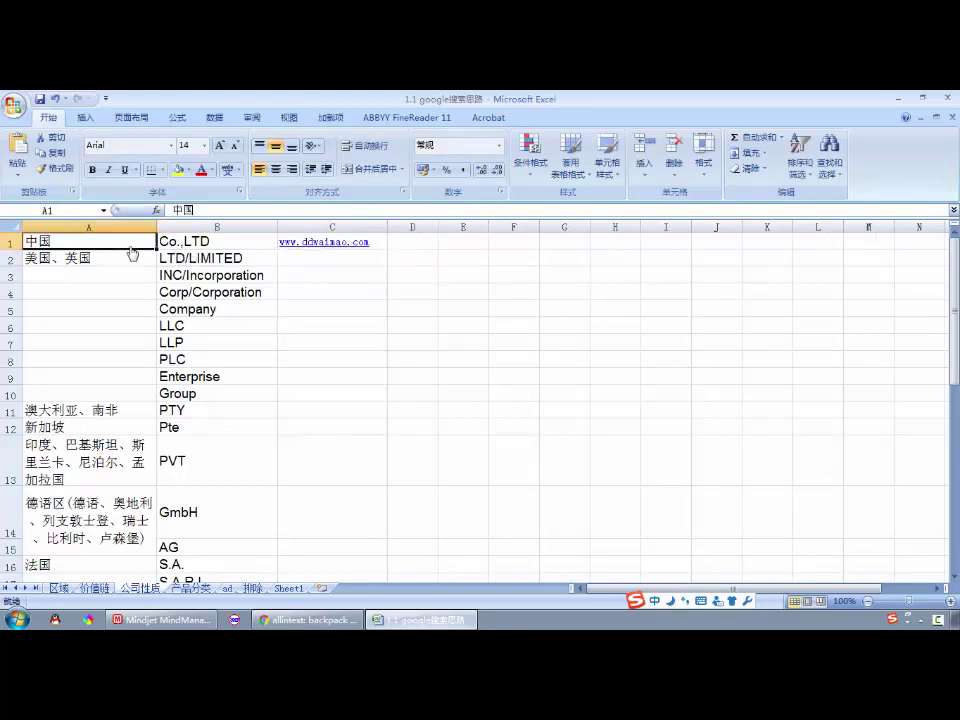
{"action": "key", "text": "Tab"}
{"action": "left_click", "coordinate": [128, 259]}
{"action": "left_click", "coordinate": [176, 257]}
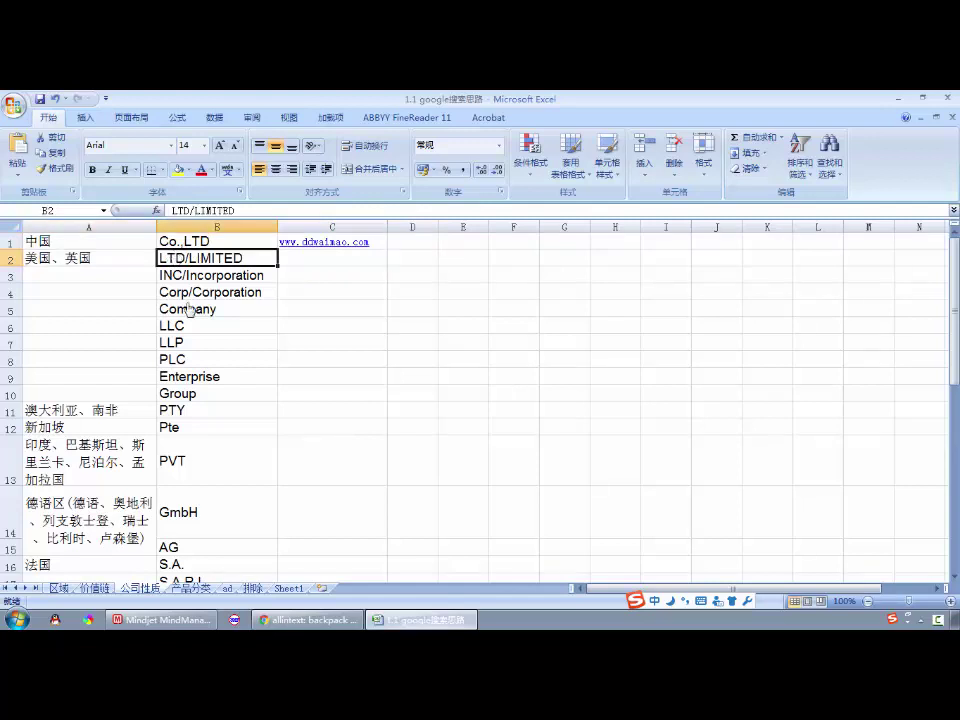
{"action": "scroll", "coordinate": [195, 320], "scroll_direction": "down", "scroll_amount": 2}
{"action": "scroll", "coordinate": [200, 311], "scroll_direction": "up", "scroll_amount": 2}
{"action": "key", "text": "Down"}
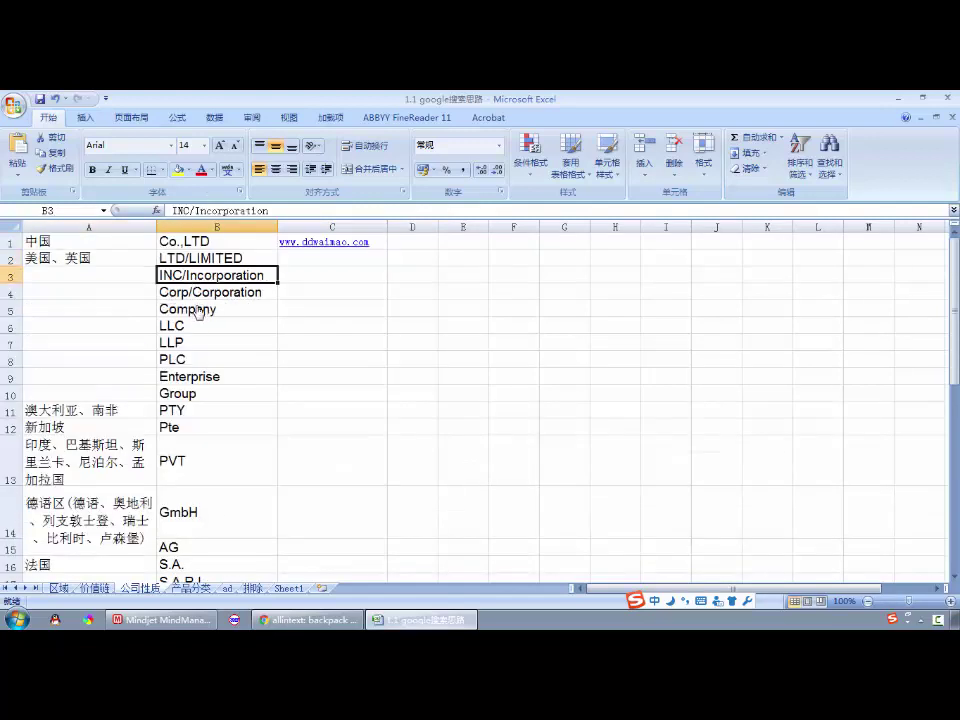
- Highlight rows 2 to 10 as the 美国、英国 suffix group and check the PTY suffix in B11
{"action": "left_click", "coordinate": [199, 328]}
{"action": "left_click", "coordinate": [122, 262]}
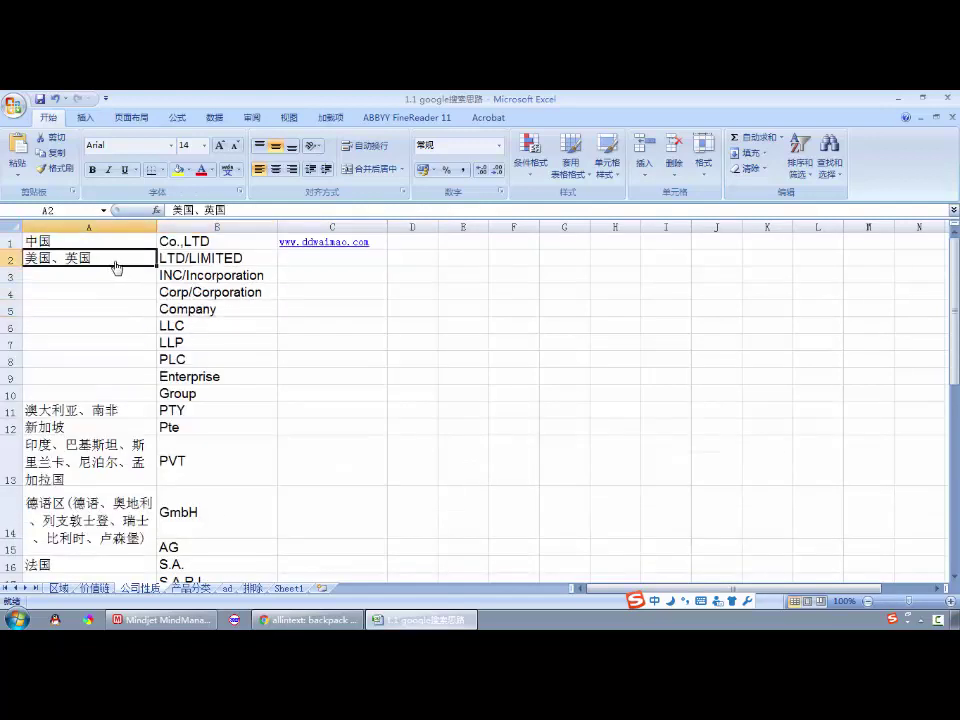
{"action": "left_click_drag", "start_coordinate": [11, 258], "coordinate": [12, 396]}
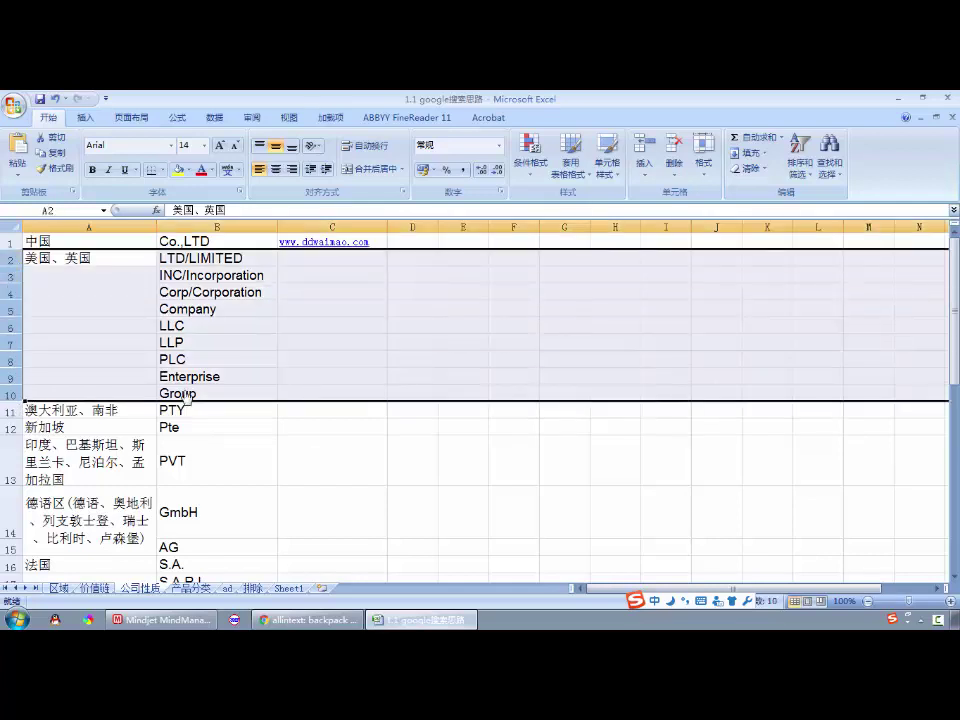
{"action": "left_click", "coordinate": [228, 396]}
{"action": "left_click", "coordinate": [181, 409]}
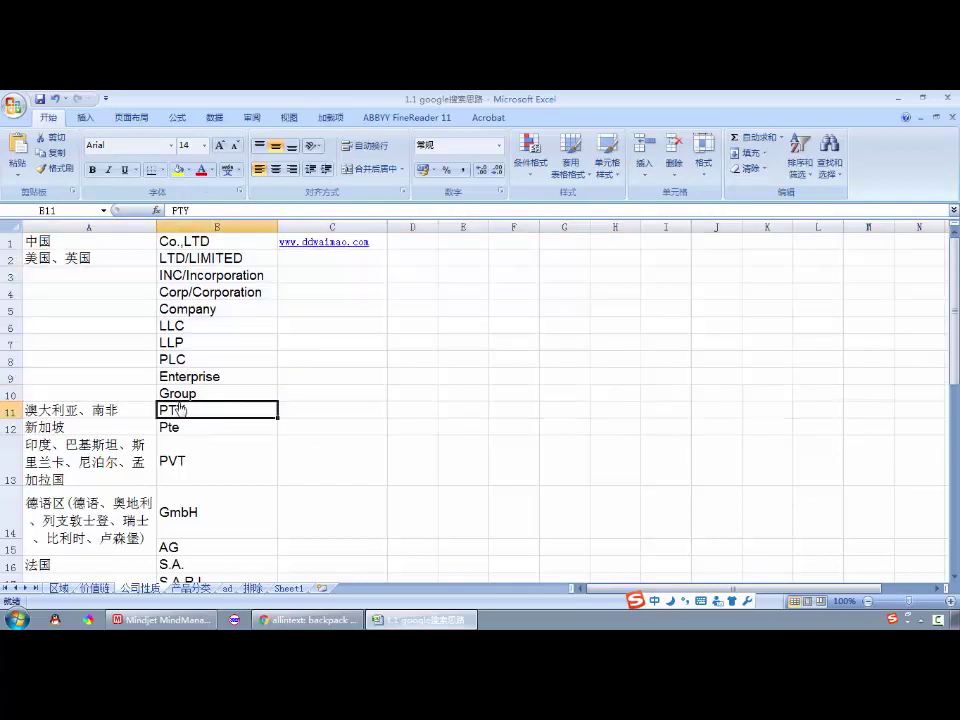
- Examine the European countries further down the list, focusing on 意大利 and its S.P.A. suffix in row 22
{"action": "scroll", "coordinate": [189, 407], "scroll_direction": "down", "scroll_amount": 7}
{"action": "scroll", "coordinate": [150, 390], "scroll_direction": "up", "scroll_amount": 1}
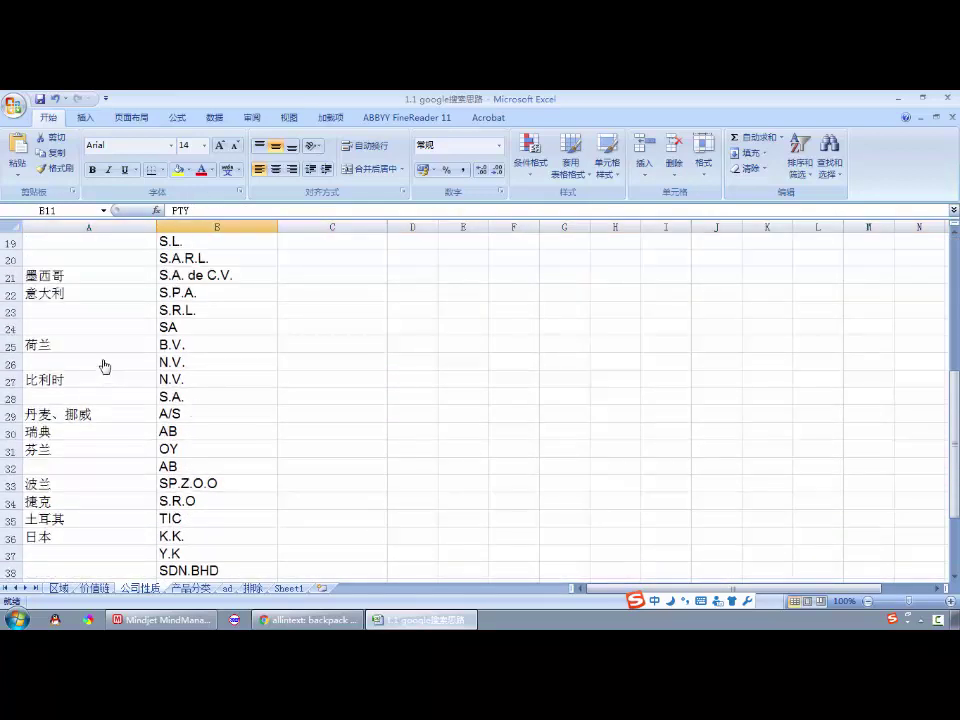
{"action": "left_click", "coordinate": [105, 344]}
{"action": "left_click", "coordinate": [107, 293]}
{"action": "left_click", "coordinate": [204, 293]}
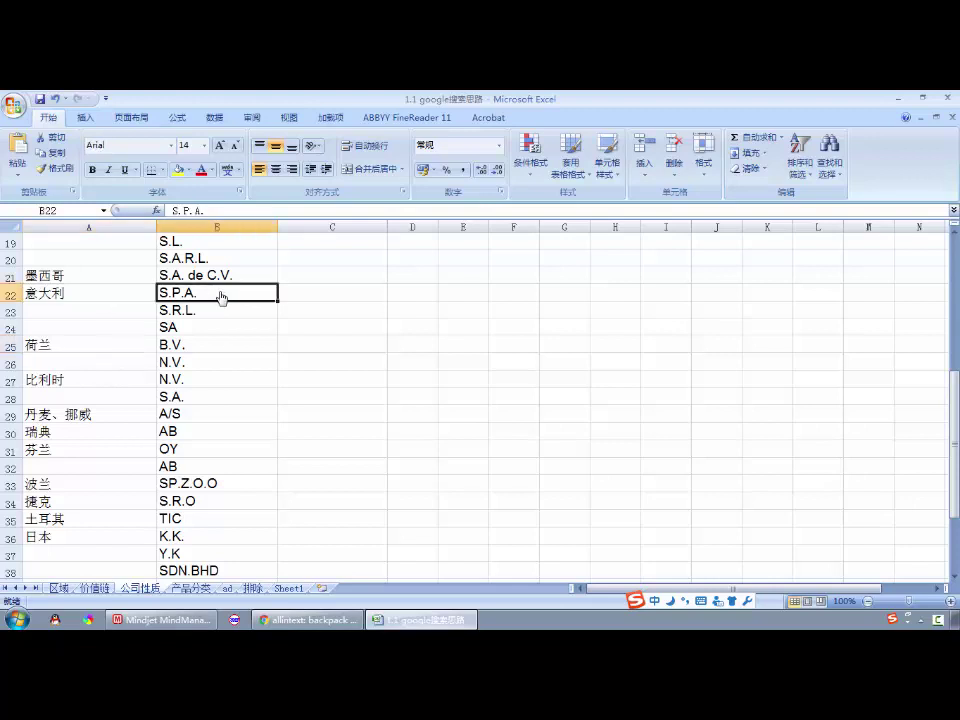
{"action": "double_click", "coordinate": [220, 297]}
{"action": "double_click", "coordinate": [220, 297]}
{"action": "left_click", "coordinate": [146, 300]}
{"action": "left_click", "coordinate": [227, 302]}
{"action": "scroll", "coordinate": [227, 302], "scroll_direction": "up", "scroll_amount": 6}
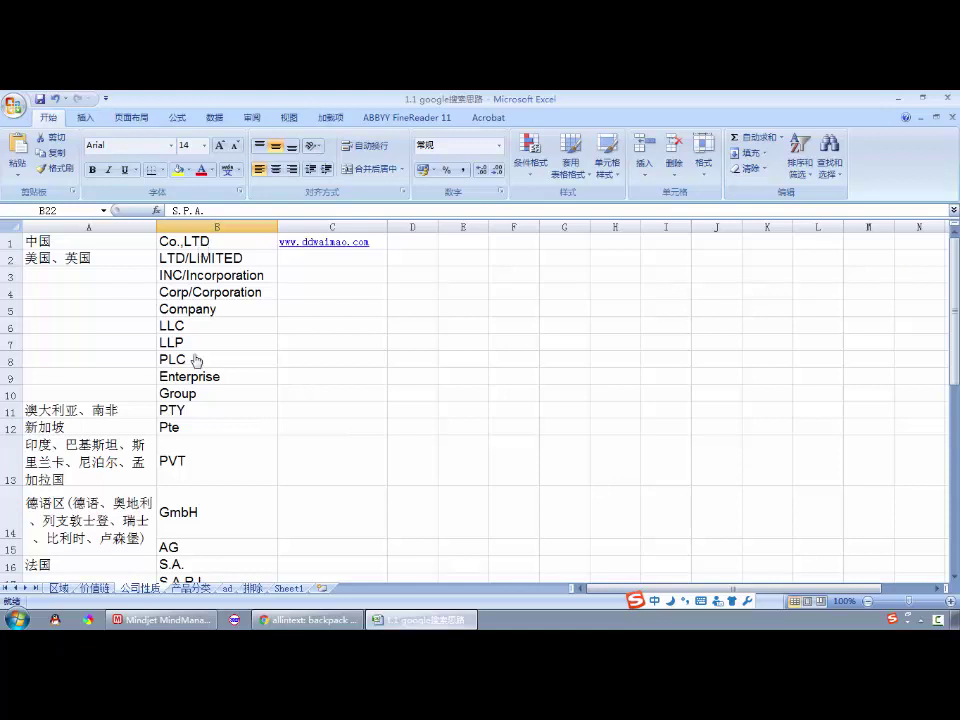
{"action": "scroll", "coordinate": [215, 289], "scroll_direction": "down", "scroll_amount": 4}
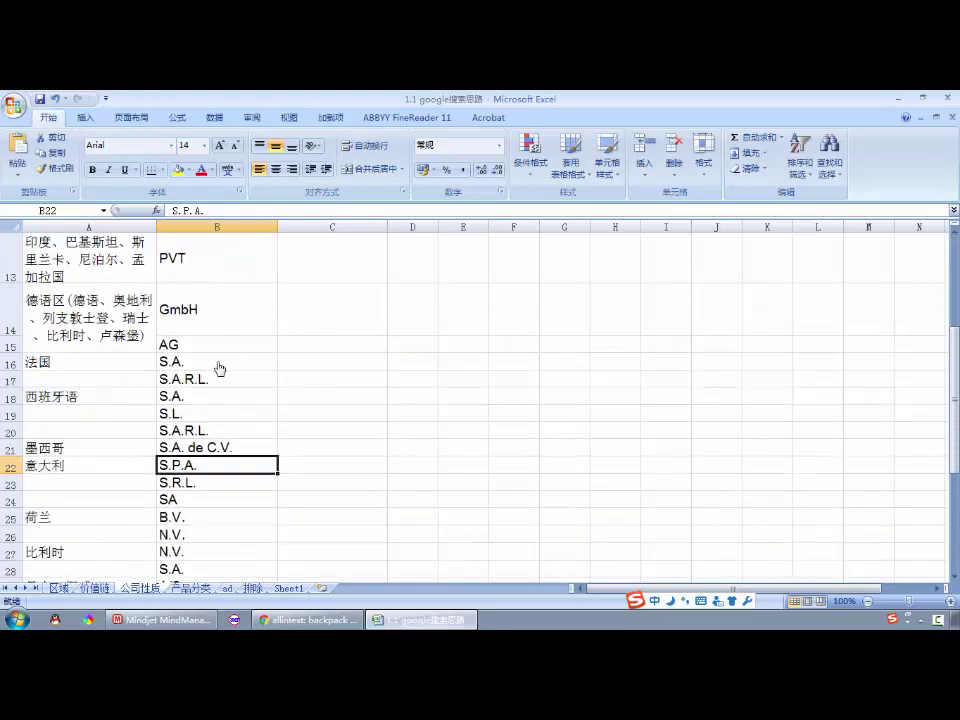
{"action": "scroll", "coordinate": [219, 366], "scroll_direction": "up", "scroll_amount": 4}
{"action": "key", "text": "alt+Tab"}
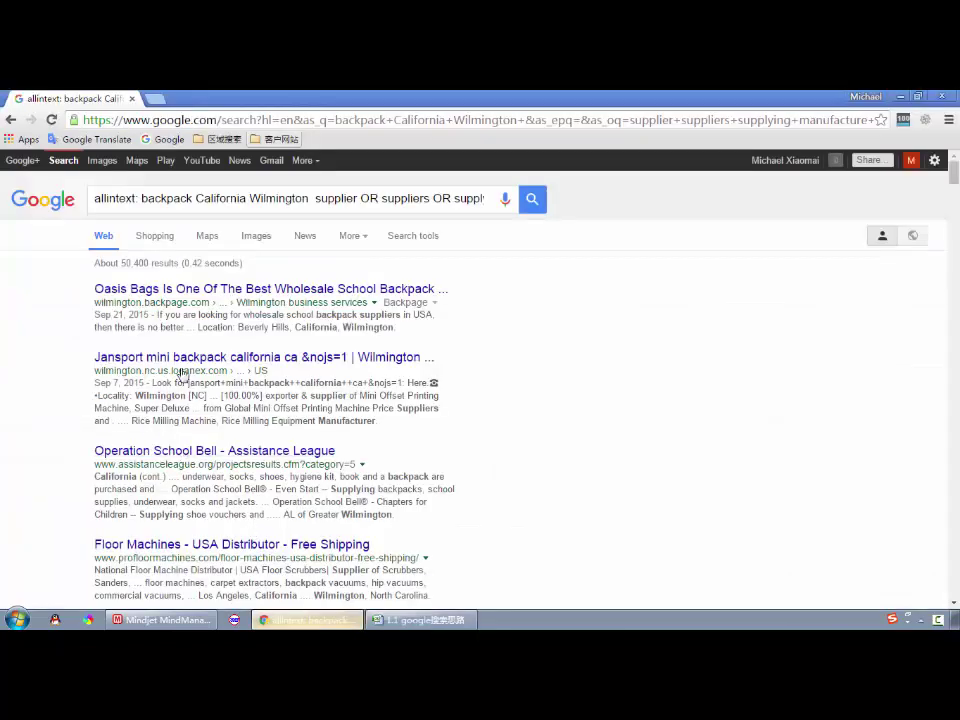
{"action": "scroll", "coordinate": [182, 374], "scroll_direction": "down", "scroll_amount": 1}
{"action": "scroll", "coordinate": [175, 300], "scroll_direction": "up", "scroll_amount": 1}
{"action": "left_click", "coordinate": [155, 98]}
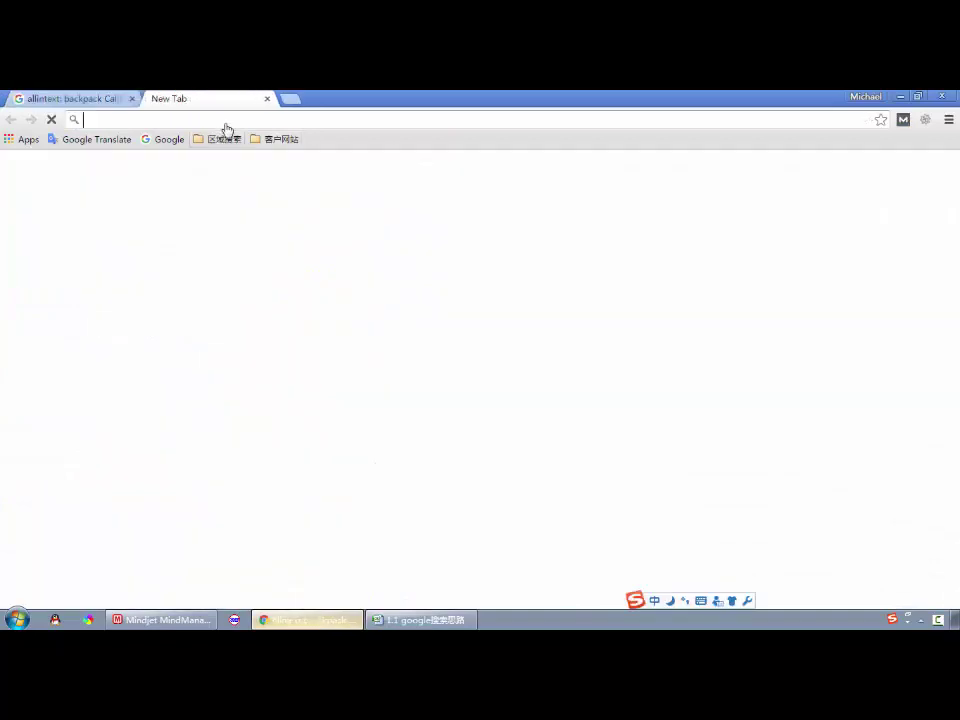
{"action": "type", "text": "www.baid"}
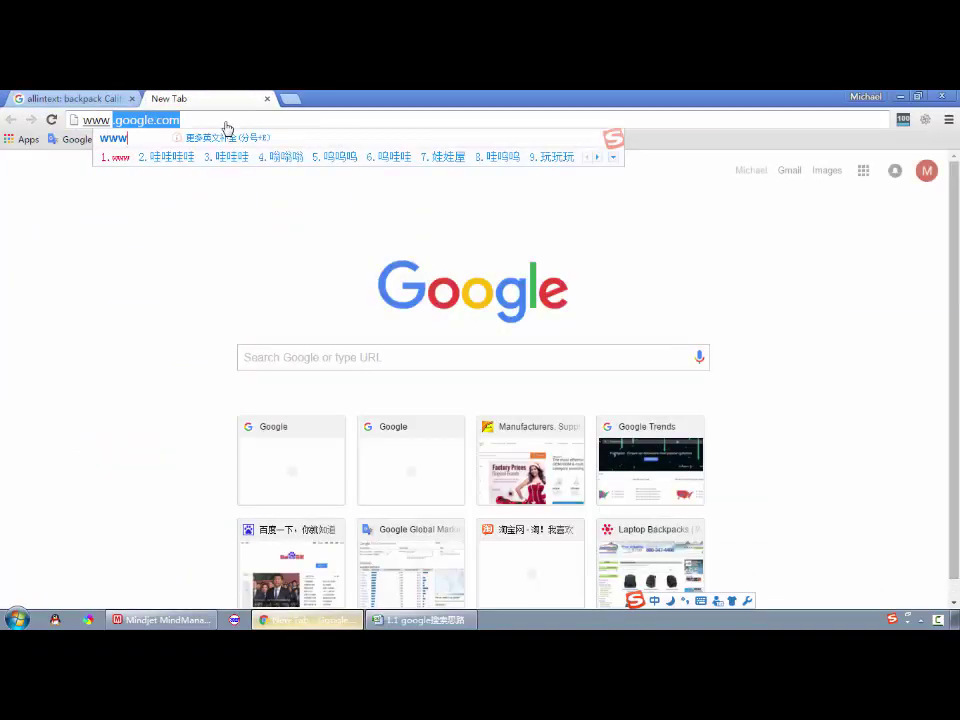
{"action": "type", "text": "u"}
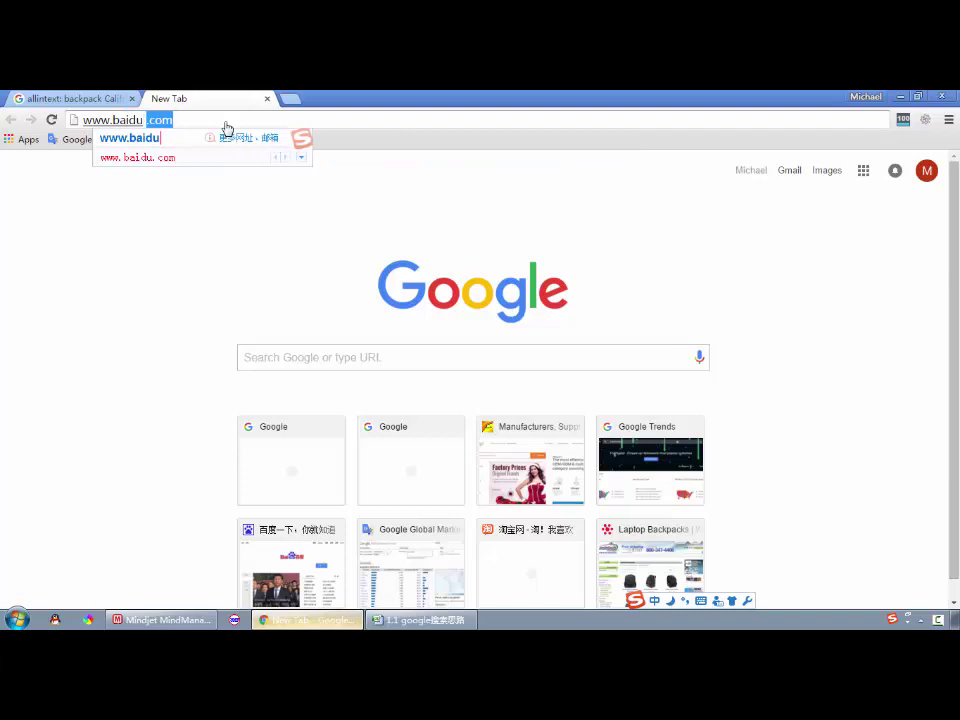
{"action": "key", "text": "Return"}
{"action": "key", "text": "Return"}
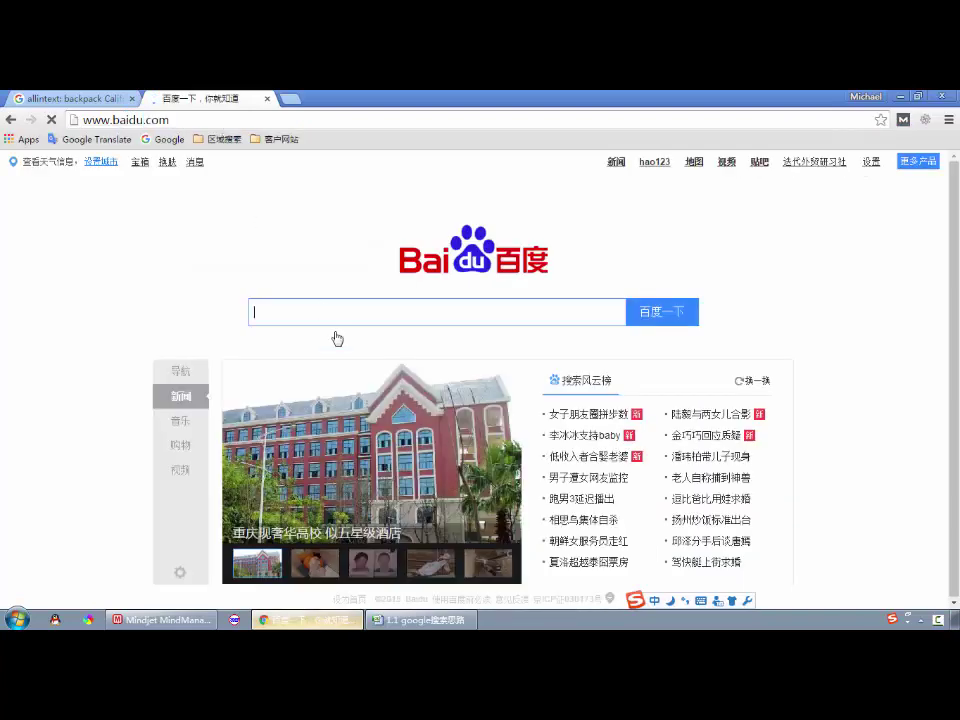
- Search Baidu for 各国公司后缀 using the suggested query 各国公司后缀大全
{"action": "type", "text": "geguo"}
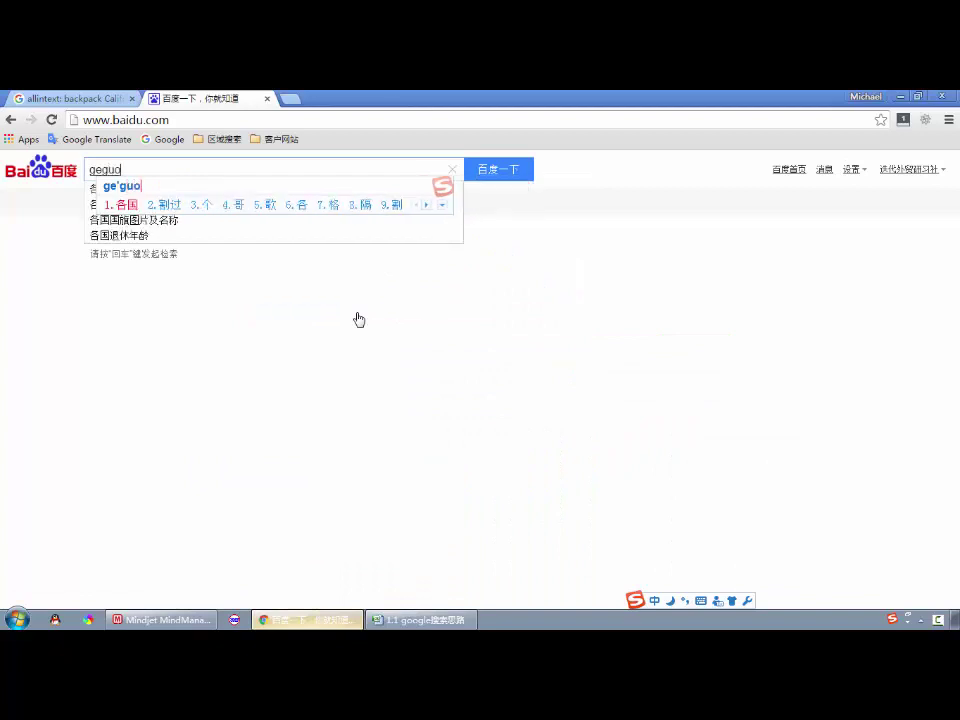
{"action": "key", "text": "space"}
{"action": "type", "text": "gongsi"}
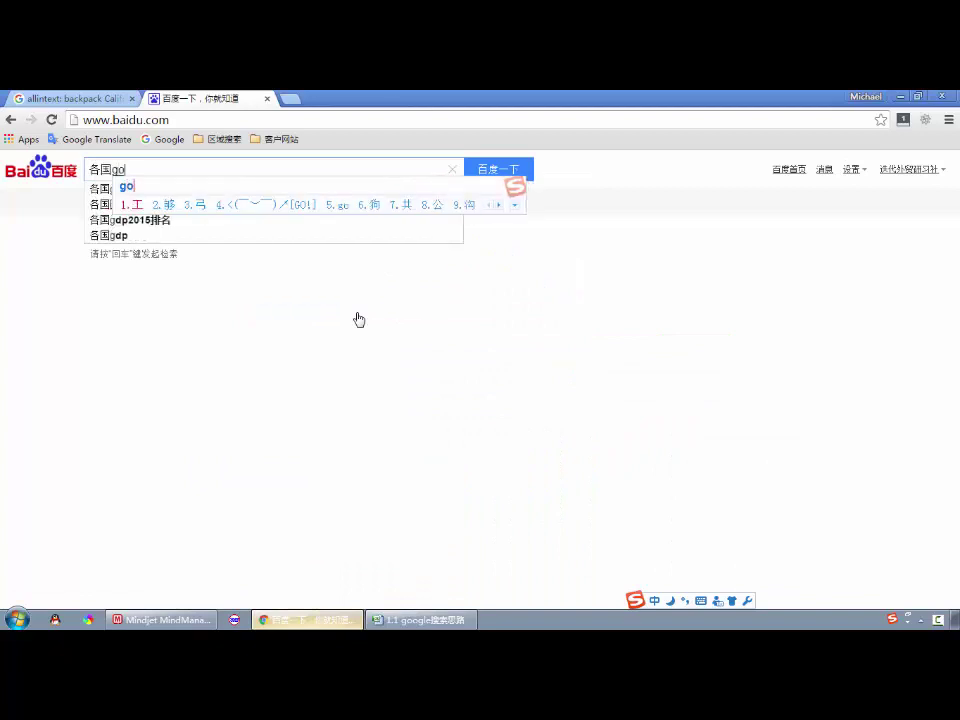
{"action": "key", "text": "space"}
{"action": "type", "text": "houzhui"}
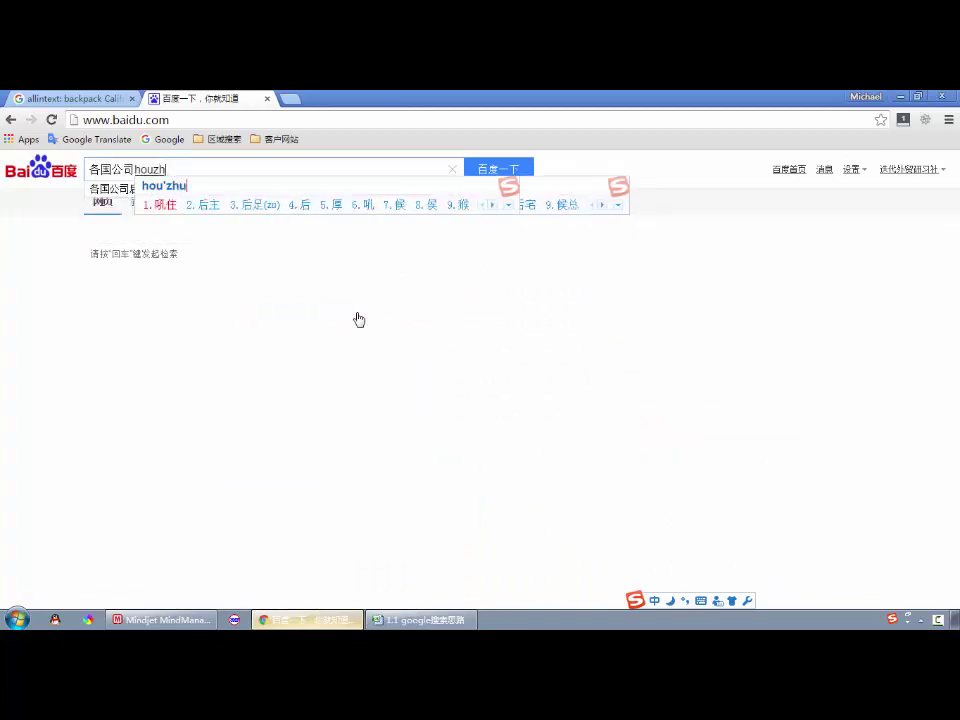
{"action": "key", "text": "space"}
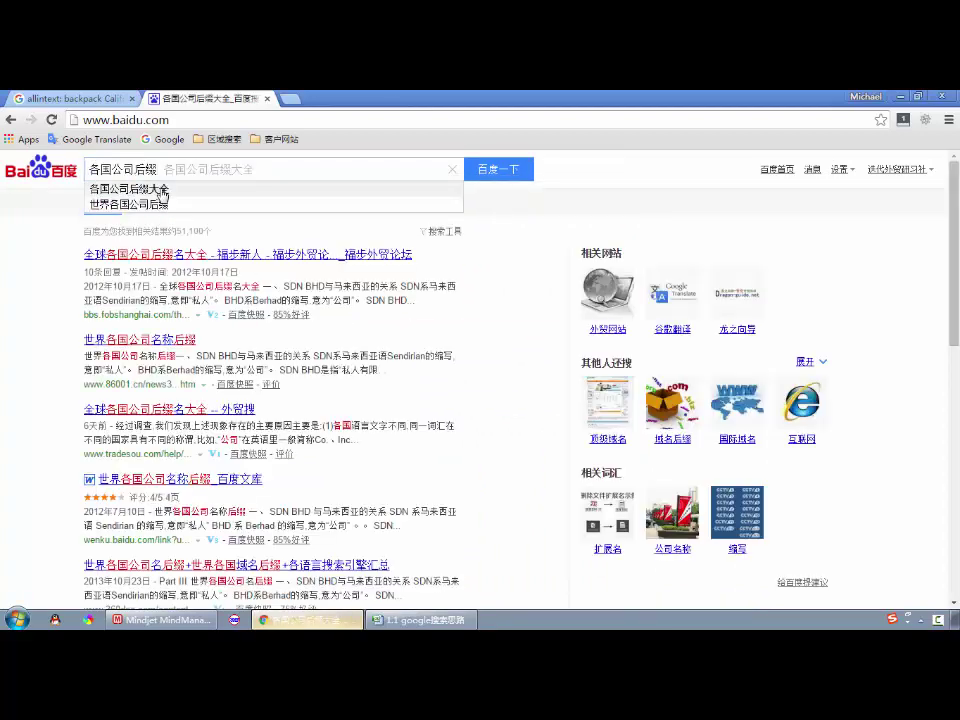
{"action": "left_click", "coordinate": [163, 190]}
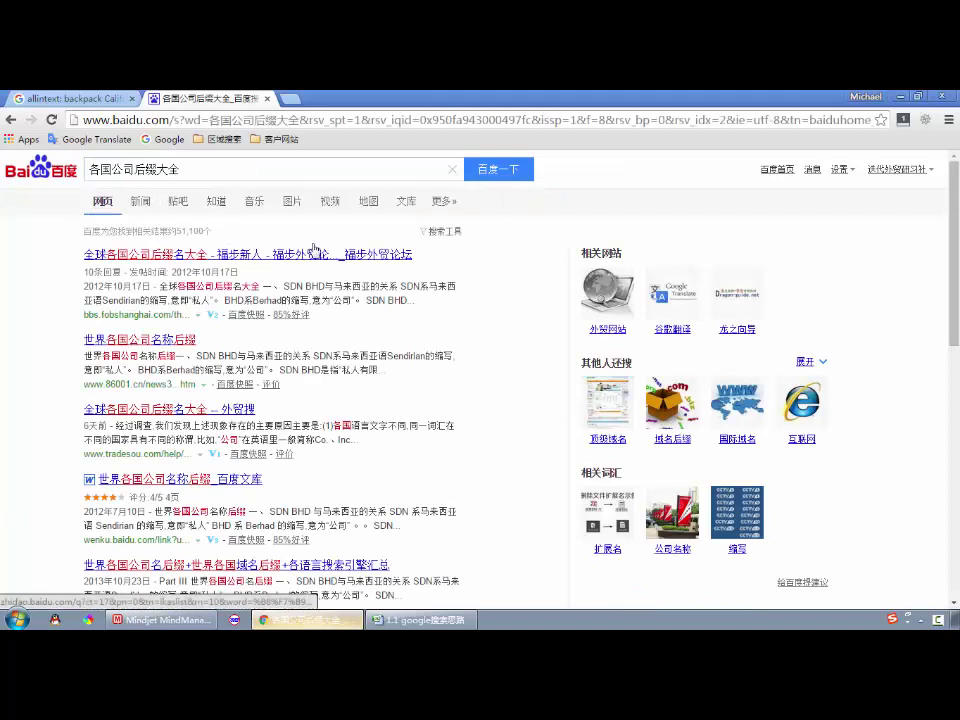
- Show the 文库 document results for 各国公司后缀大全 and skim the listed documents
{"action": "left_click", "coordinate": [403, 202]}
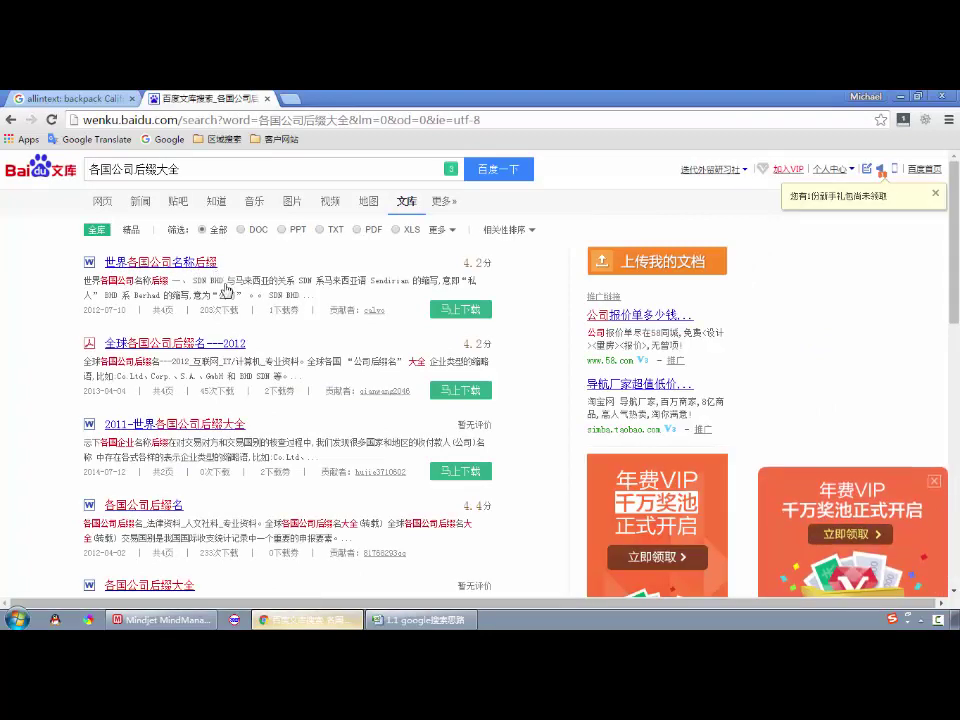
{"action": "scroll", "coordinate": [250, 320], "scroll_direction": "down", "scroll_amount": 1}
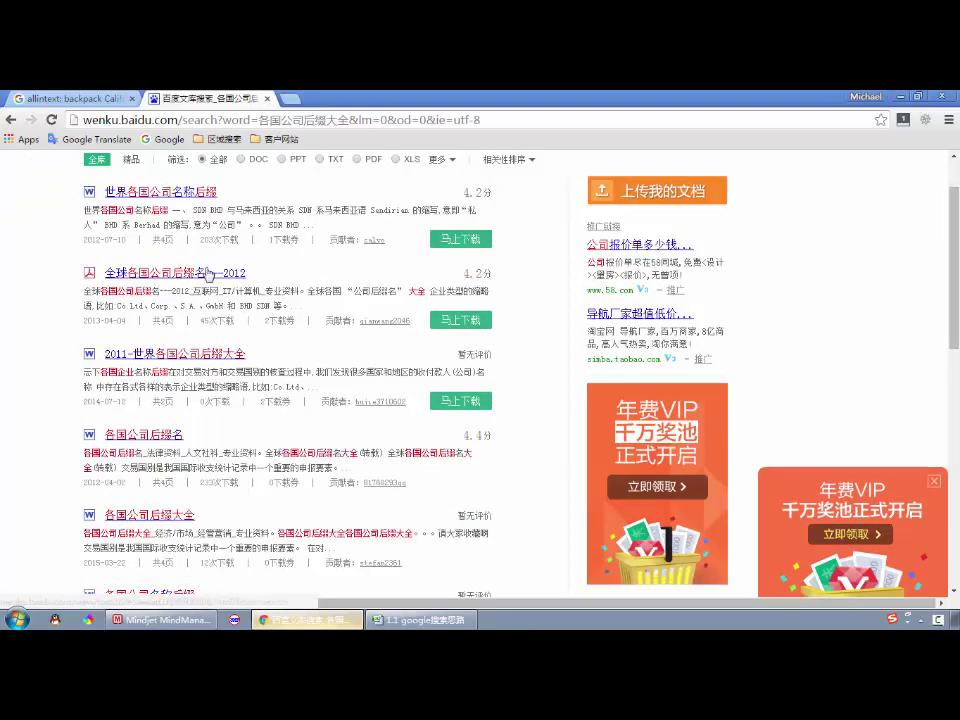
- Scan the remaining 各国公司后缀大全 document results down to the end of the first results page
{"action": "scroll", "coordinate": [173, 354], "scroll_direction": "down", "scroll_amount": 3}
{"action": "scroll", "coordinate": [173, 354], "scroll_direction": "up", "scroll_amount": 8}
{"action": "scroll", "coordinate": [165, 212], "scroll_direction": "down", "scroll_amount": 13}
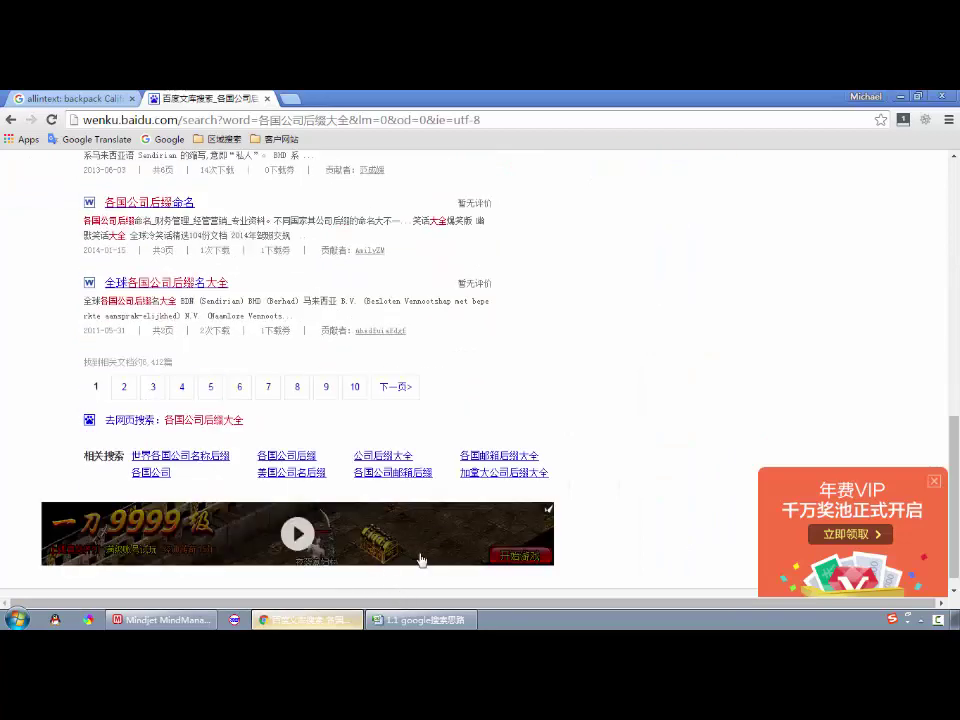
- Switch to Excel and review the country suffix list on the 公司性质 sheet, focusing on the 美国、英国 suffixes
{"action": "left_click", "coordinate": [420, 620]}
{"action": "left_click", "coordinate": [205, 310]}
{"action": "left_click", "coordinate": [200, 243]}
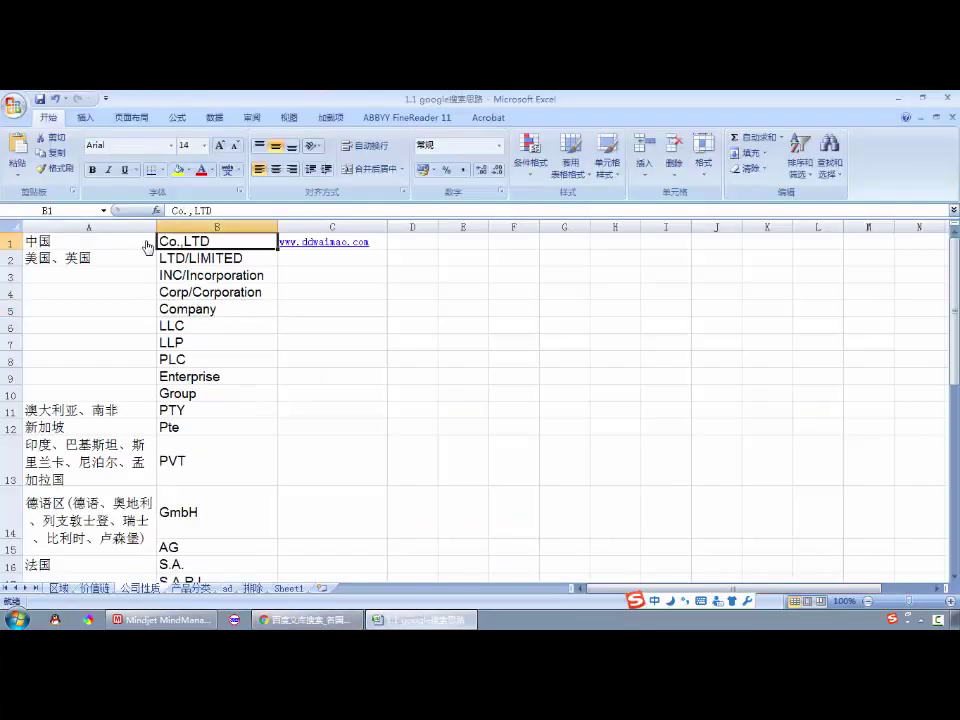
{"action": "scroll", "coordinate": [210, 310], "scroll_direction": "down", "scroll_amount": 13}
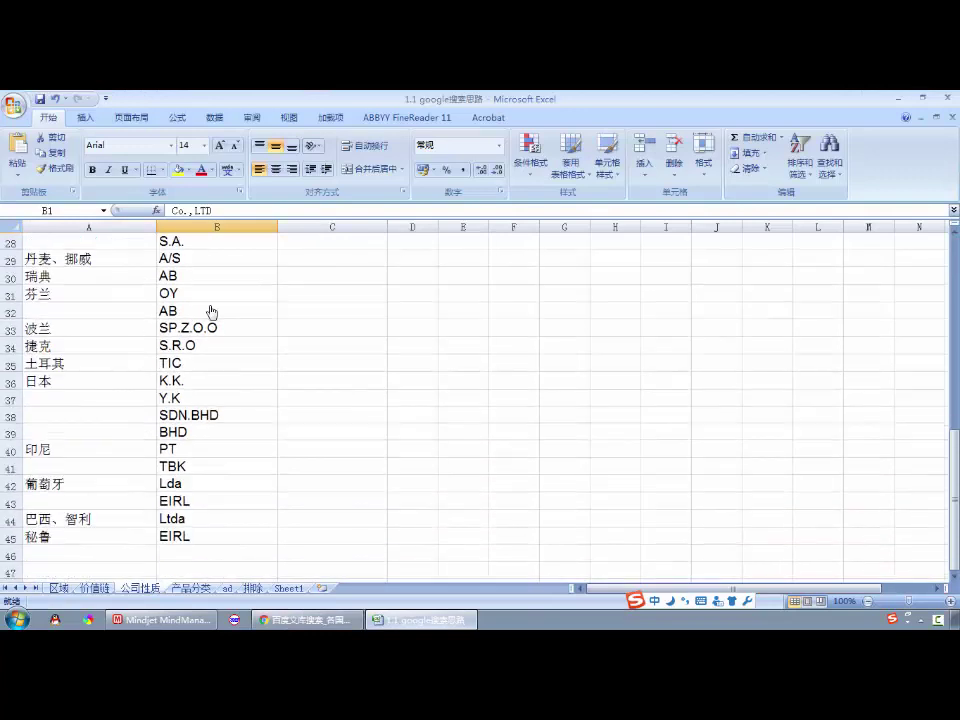
{"action": "scroll", "coordinate": [211, 312], "scroll_direction": "up", "scroll_amount": 6}
{"action": "scroll", "coordinate": [211, 312], "scroll_direction": "up", "scroll_amount": 7}
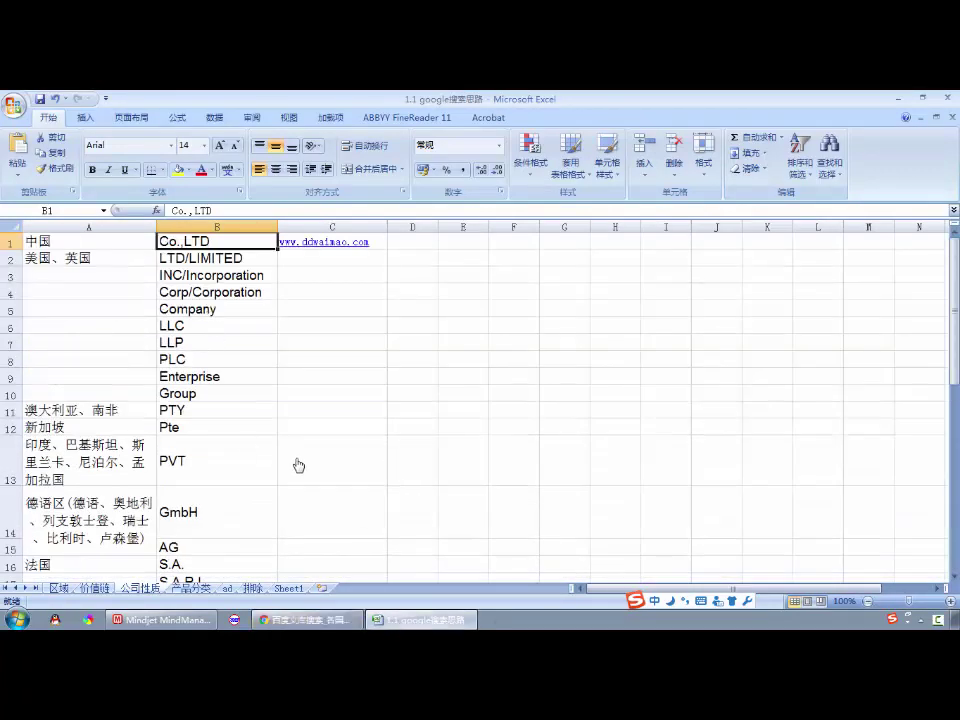
{"action": "scroll", "coordinate": [193, 396], "scroll_direction": "down", "scroll_amount": 2}
{"action": "scroll", "coordinate": [199, 440], "scroll_direction": "up", "scroll_amount": 2}
{"action": "left_click", "coordinate": [194, 250]}
{"action": "left_click", "coordinate": [200, 275]}
{"action": "left_click", "coordinate": [200, 342]}
{"action": "left_click", "coordinate": [207, 257]}
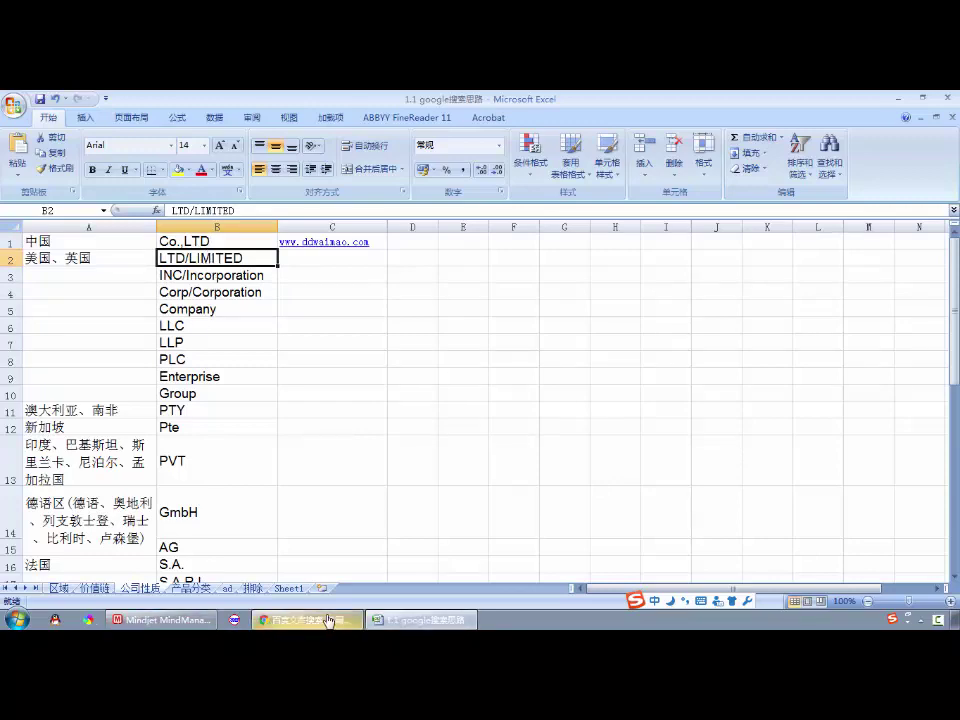
- Switch to Chrome, close the Baidu results tab and return to the Google backpack search results
{"action": "left_click", "coordinate": [282, 621]}
{"action": "scroll", "coordinate": [237, 310], "scroll_direction": "up", "scroll_amount": 5}
{"action": "scroll", "coordinate": [237, 310], "scroll_direction": "up", "scroll_amount": 3}
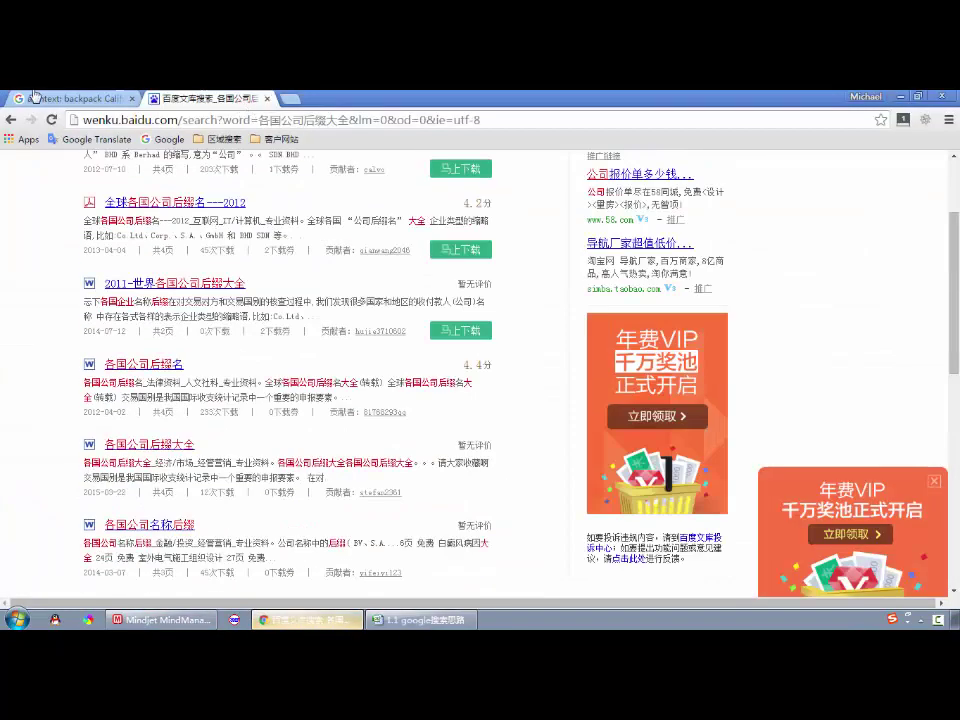
{"action": "key", "text": "ctrl+Tab"}
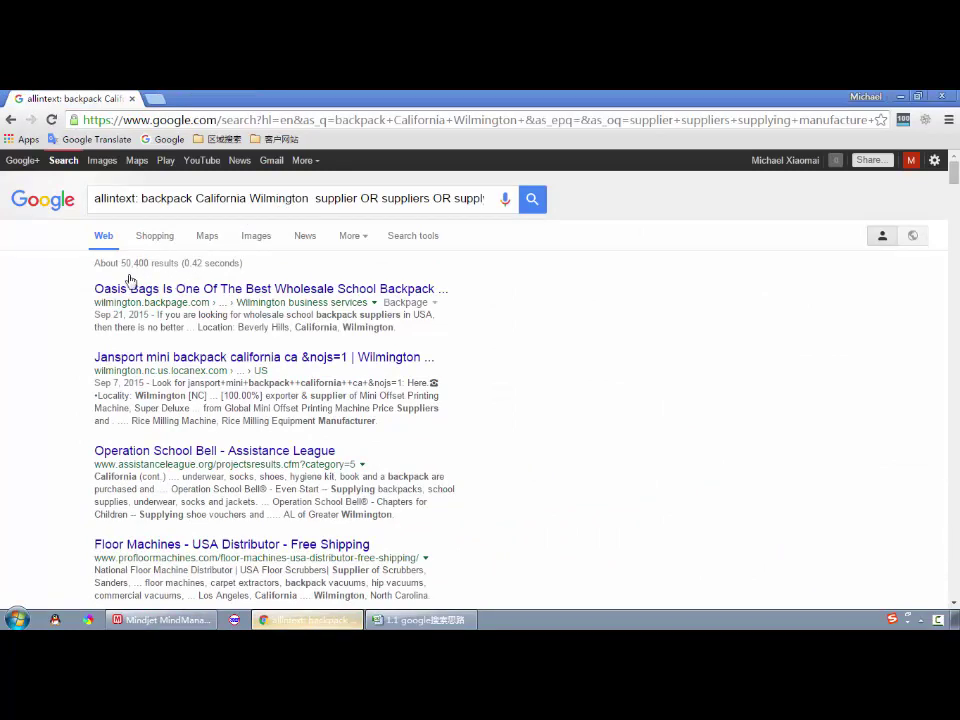
{"action": "left_click", "coordinate": [934, 160]}
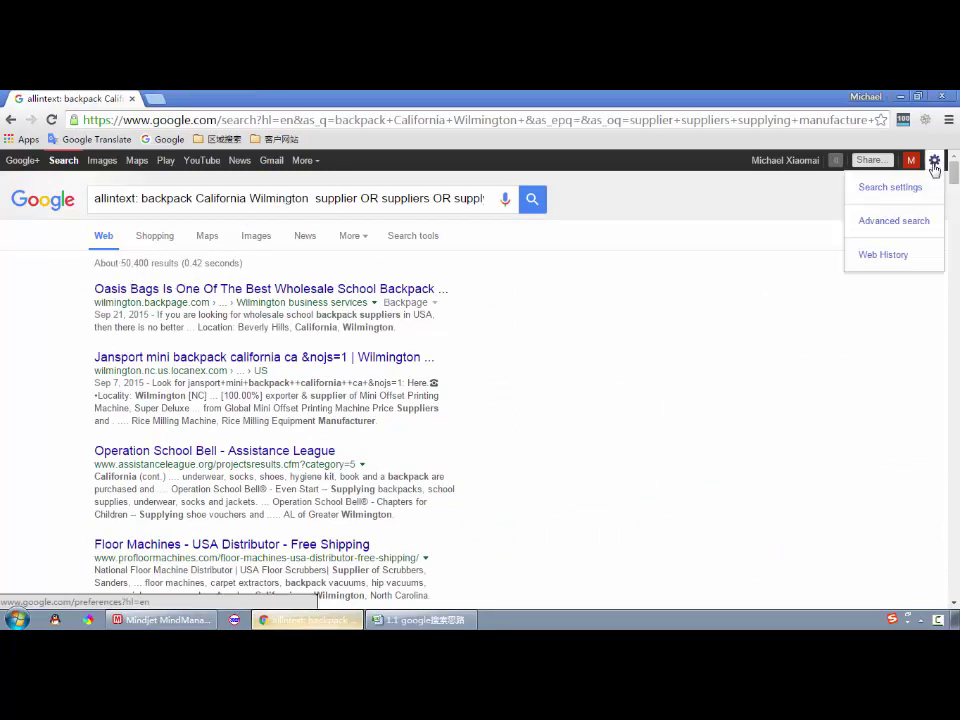
- Run the Google search with LTD from Excel cell B2 inserted after backpack, and show the number of results
{"action": "left_click", "coordinate": [197, 203]}
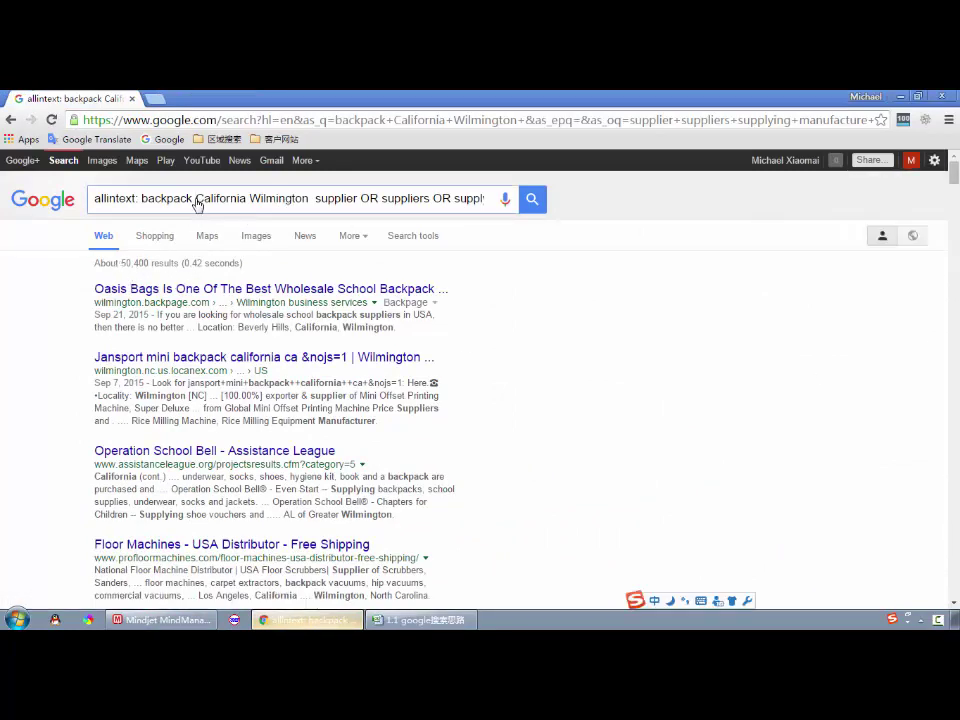
{"action": "left_click", "coordinate": [420, 620]}
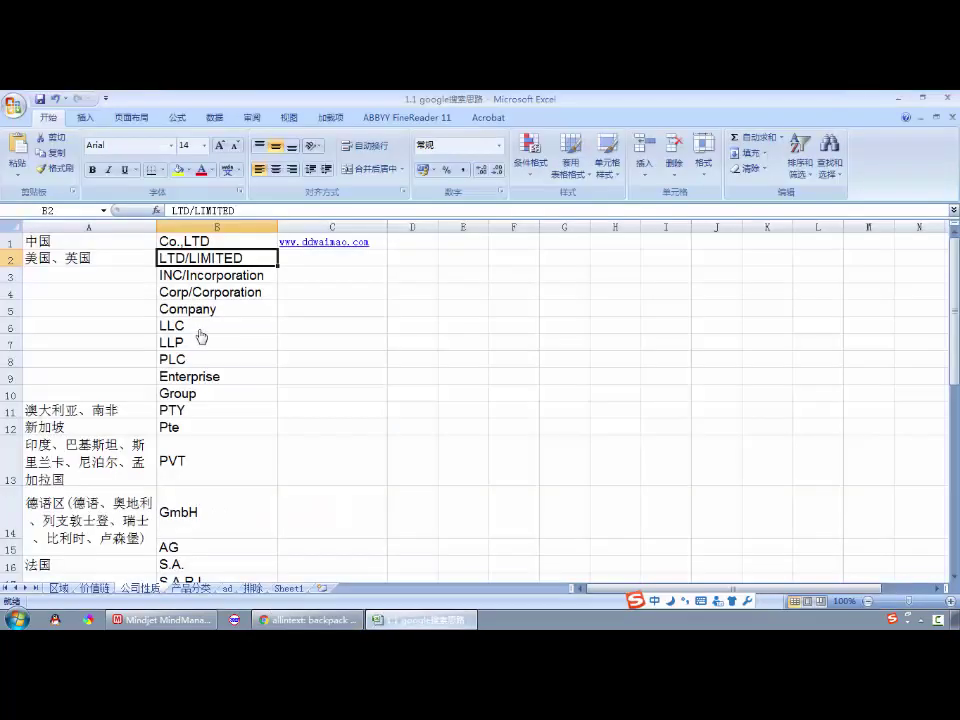
{"action": "double_click", "coordinate": [203, 261]}
{"action": "left_click_drag", "start_coordinate": [186, 259], "coordinate": [155, 259]}
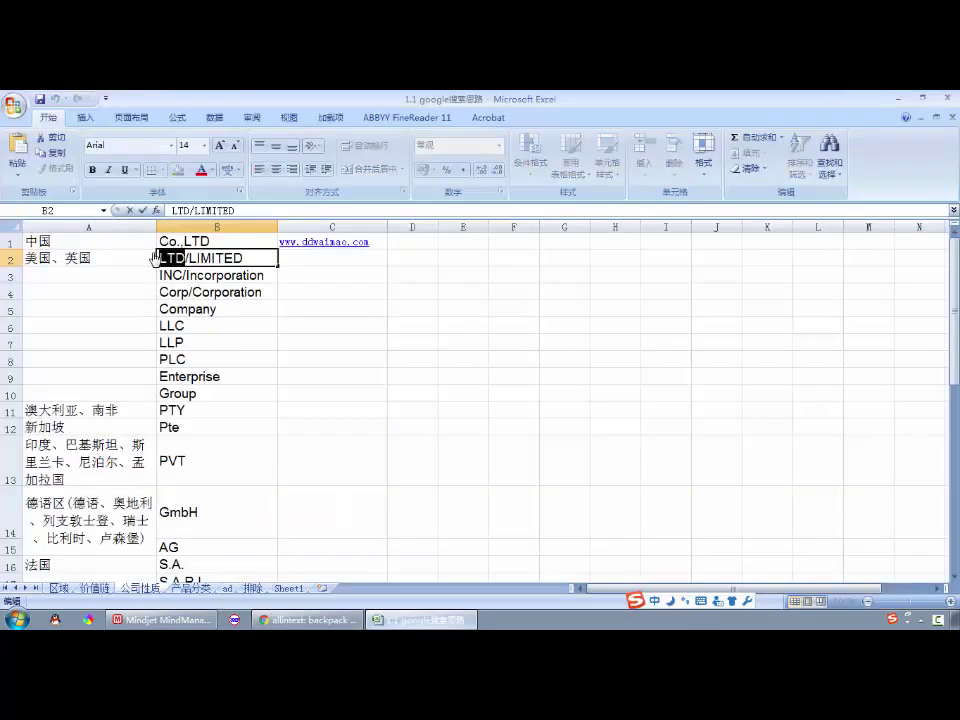
{"action": "key", "text": "ctrl+c"}
{"action": "left_click", "coordinate": [300, 620]}
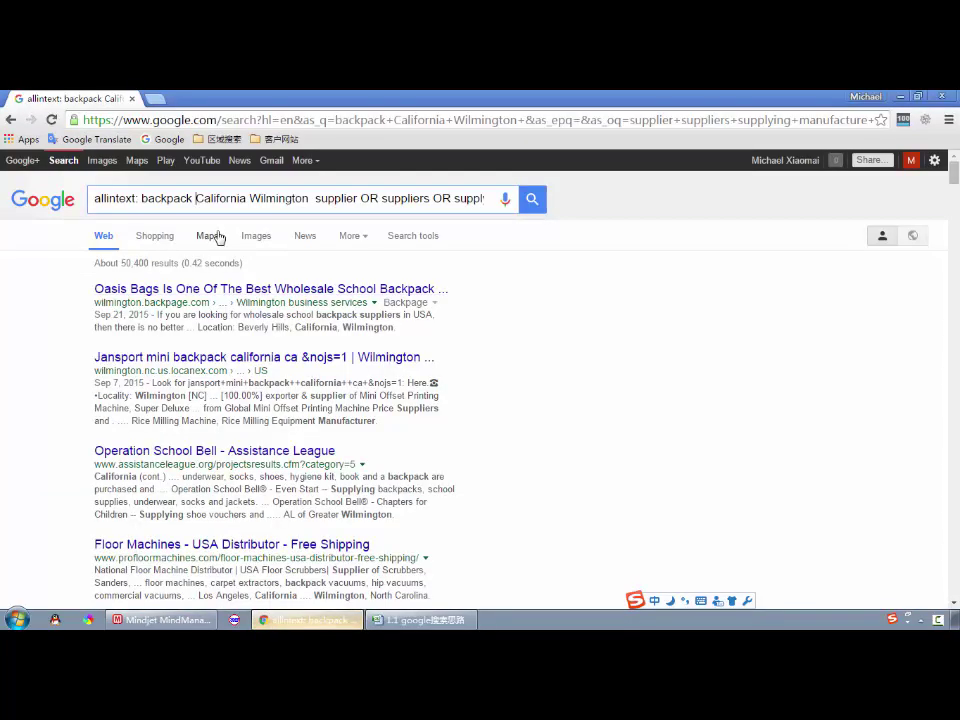
{"action": "key", "text": "ctrl+v"}
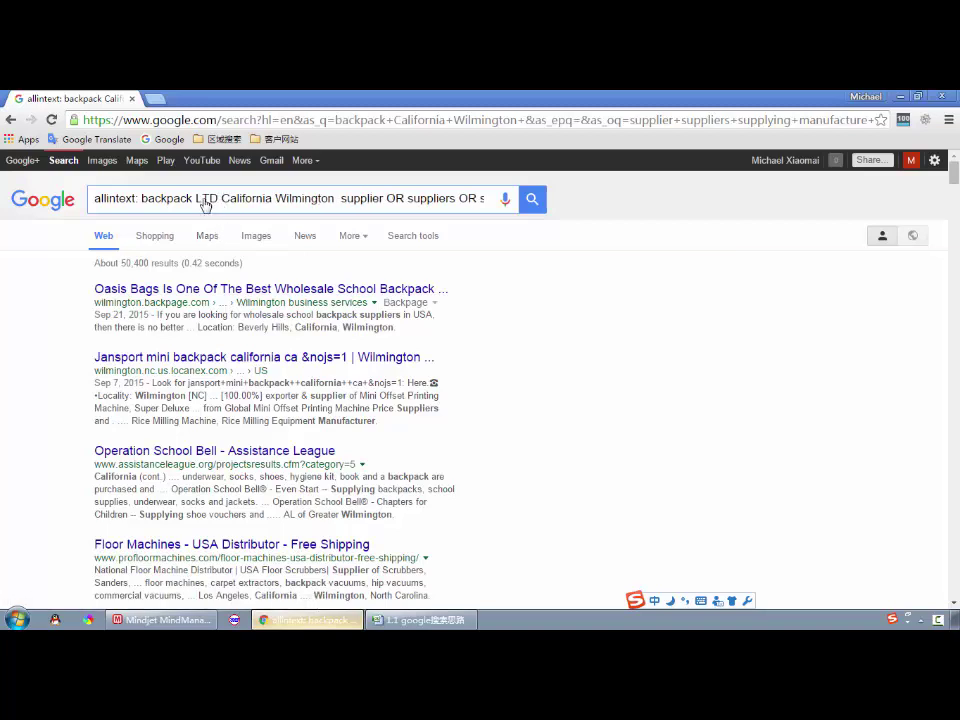
{"action": "left_click", "coordinate": [530, 201]}
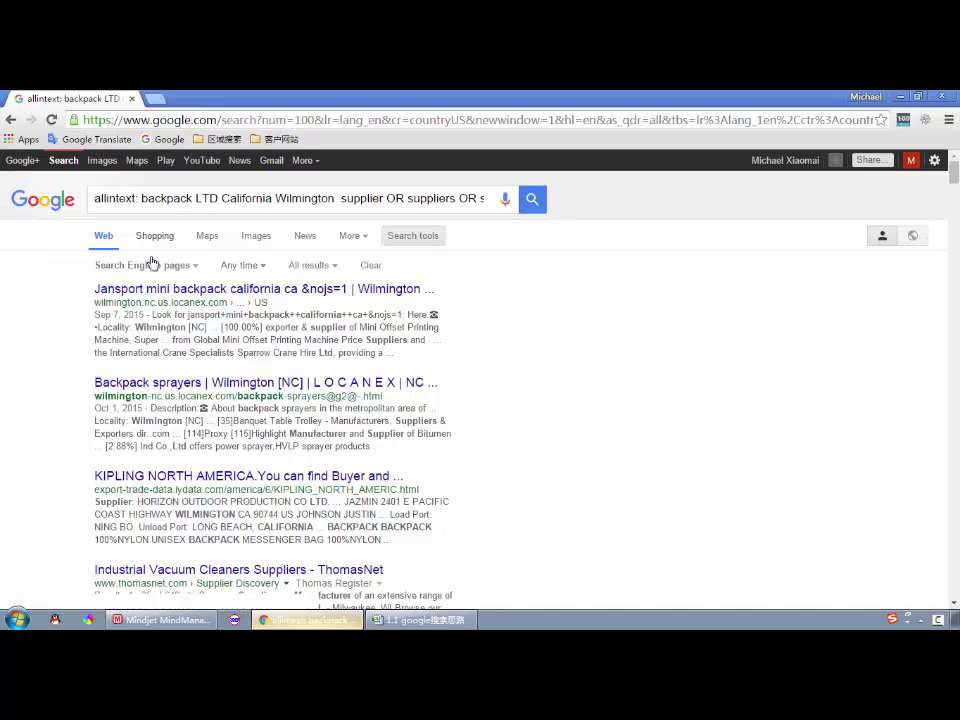
{"action": "left_click", "coordinate": [426, 240]}
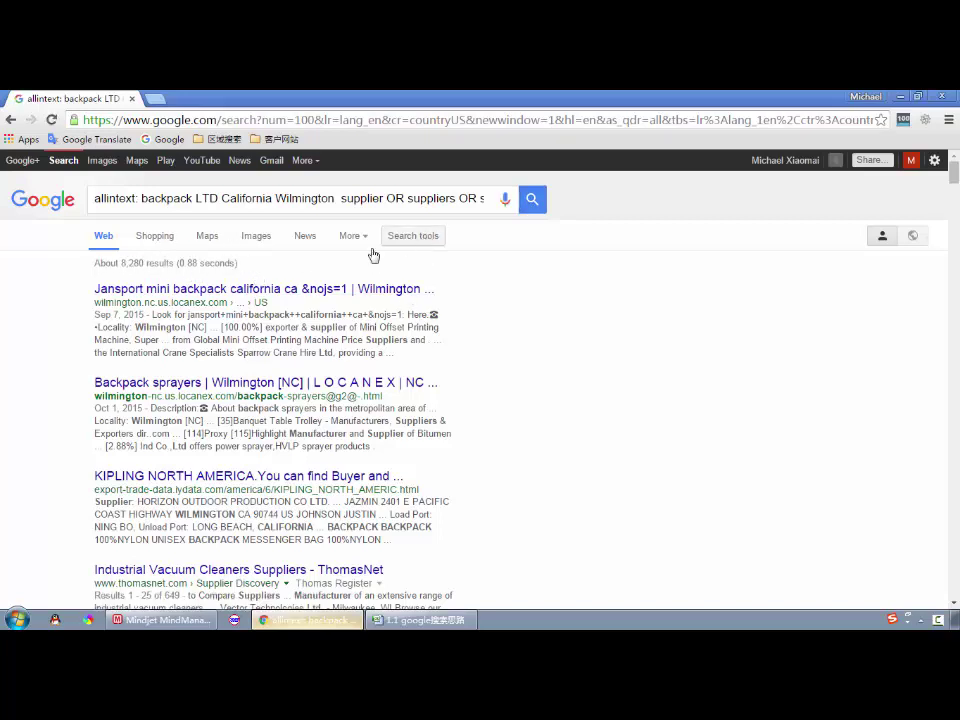
{"action": "mouse_move", "coordinate": [145, 266]}
{"action": "left_mouse_down"}
{"action": "mouse_move", "coordinate": [123, 266]}
{"action": "mouse_move", "coordinate": [145, 268]}
{"action": "left_mouse_up"}
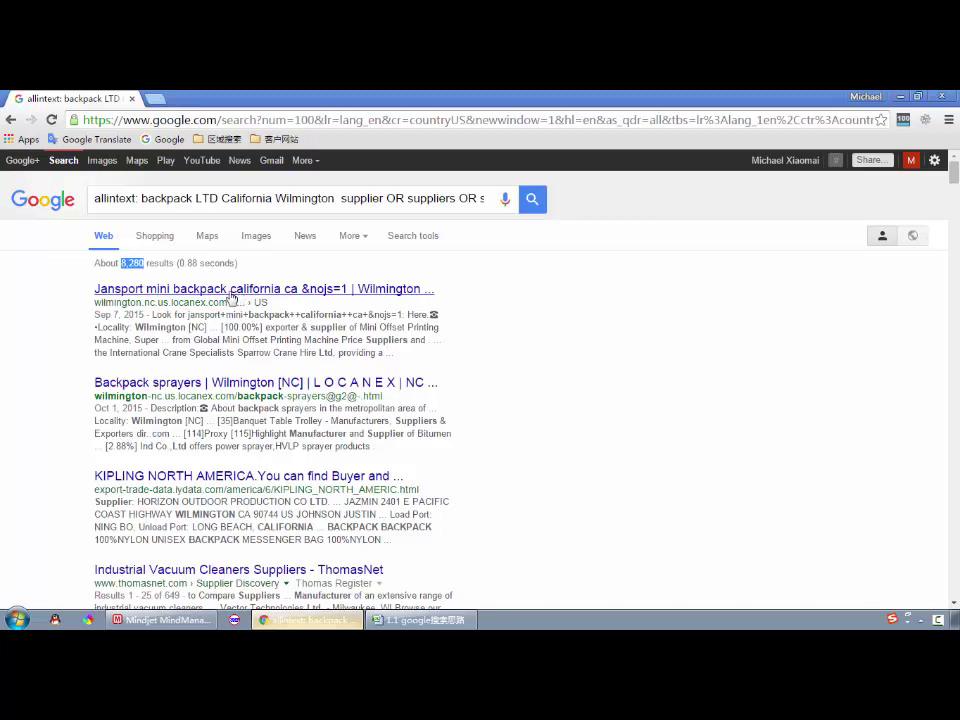
- Rerun the Google search with LTD replaced by LLC from Excel cell B6, and show the number of results
{"action": "key", "text": "alt+Tab"}
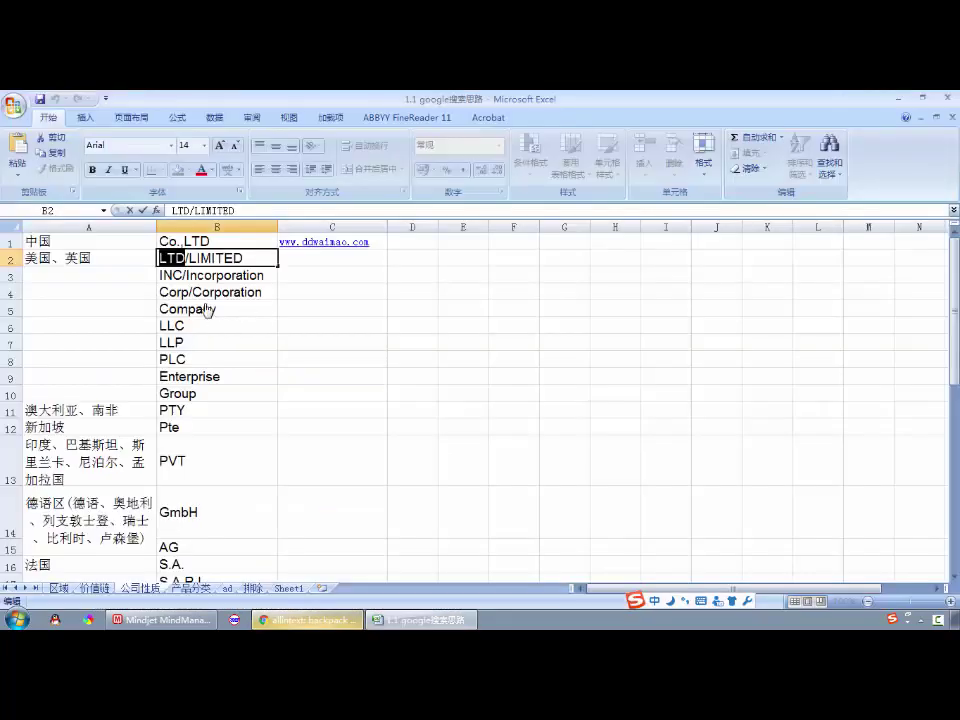
{"action": "left_click", "coordinate": [201, 331]}
{"action": "key", "text": "alt+Tab"}
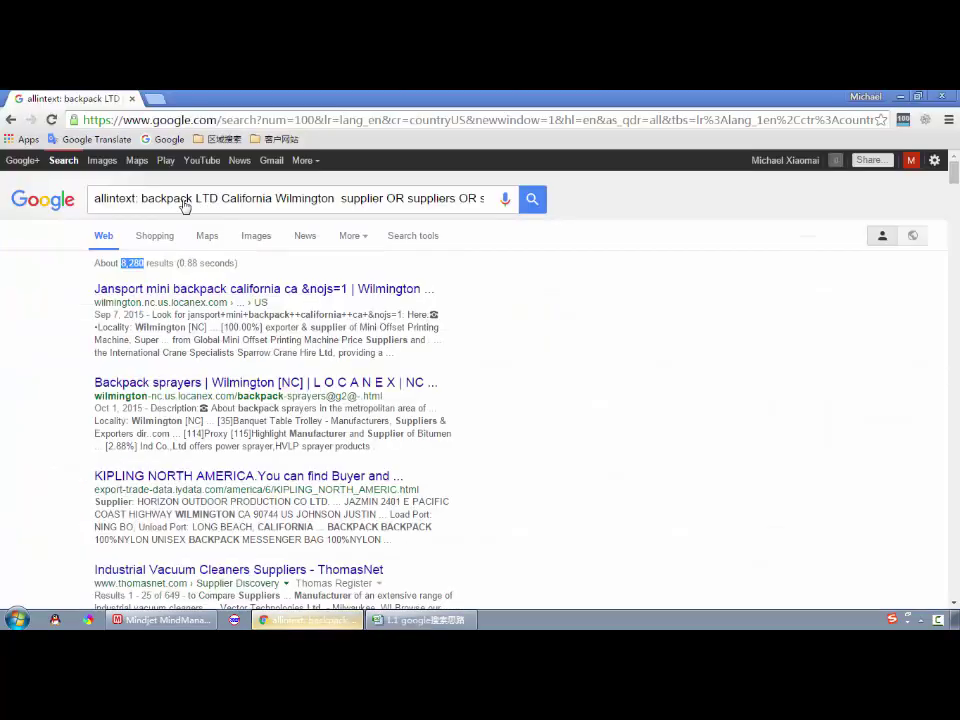
{"action": "double_click", "coordinate": [199, 199]}
{"action": "key", "text": "ctrl+v"}
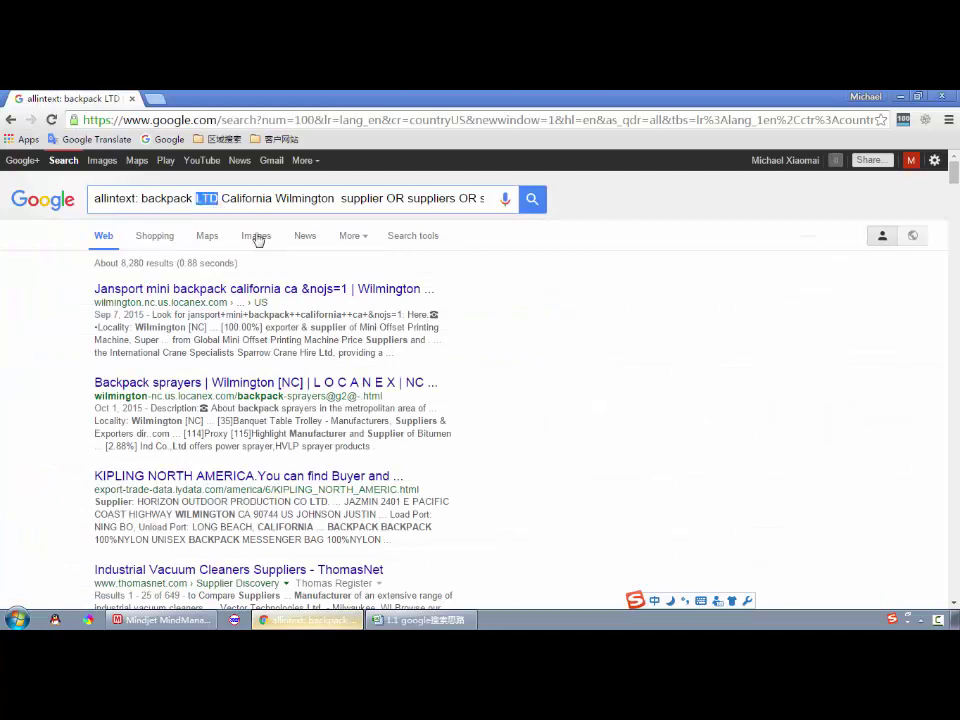
{"action": "left_click", "coordinate": [531, 200]}
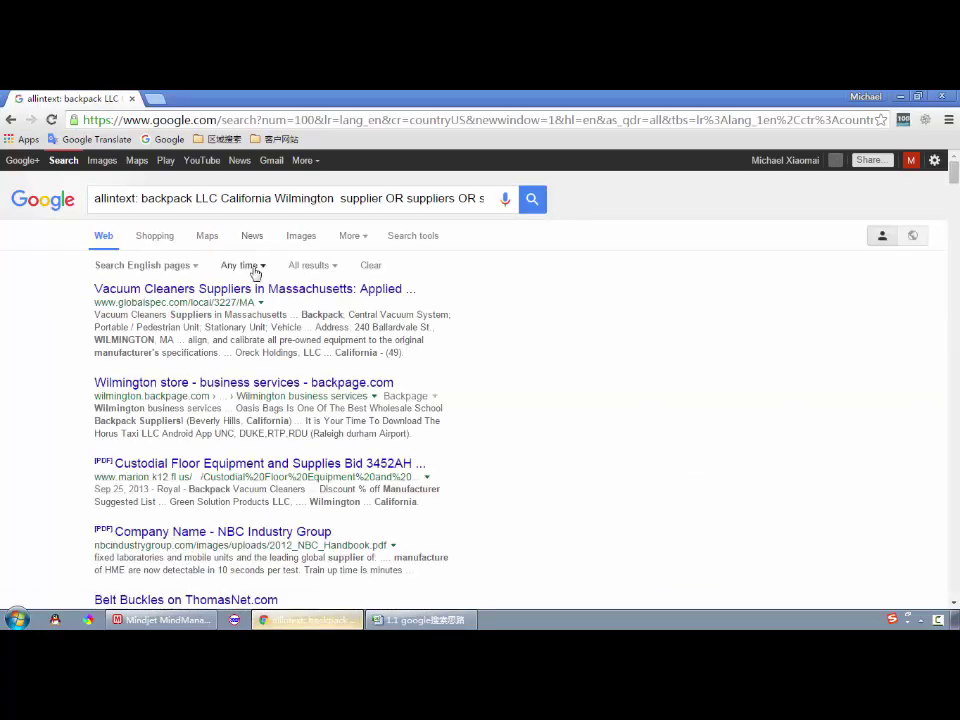
{"action": "left_click", "coordinate": [409, 240]}
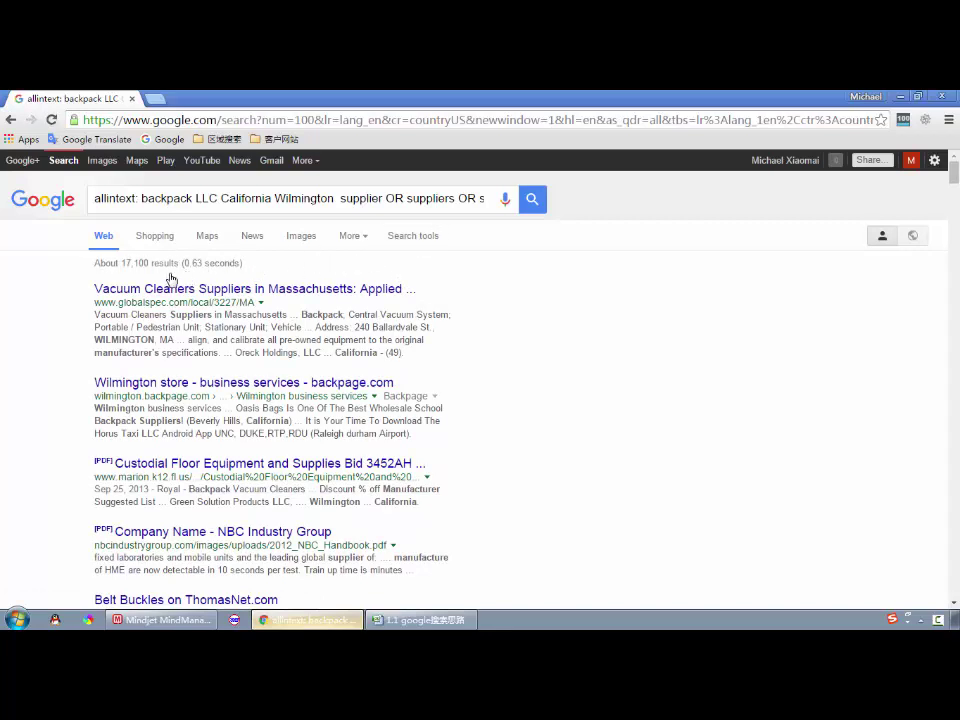
{"action": "mouse_move", "coordinate": [150, 258]}
{"action": "left_mouse_down"}
{"action": "mouse_move", "coordinate": [122, 256]}
{"action": "mouse_move", "coordinate": [125, 274]}
{"action": "mouse_move", "coordinate": [153, 262]}
{"action": "left_mouse_up"}
- Rerun the Google search with LLC replaced by Group from Excel cell B10, and show the number of results
{"action": "key", "text": "alt+Tab"}
{"action": "left_click", "coordinate": [204, 400]}
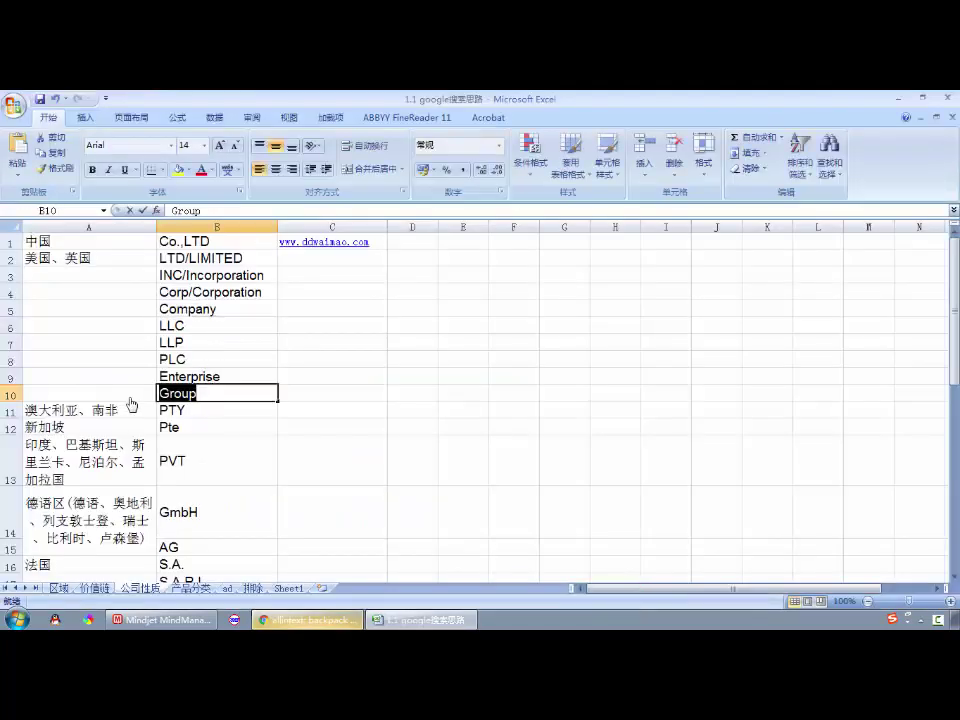
{"action": "key", "text": "alt+Tab"}
{"action": "double_click", "coordinate": [203, 199]}
{"action": "type", "text": "Group California Wilmington  supplier OR suppliers OR"}
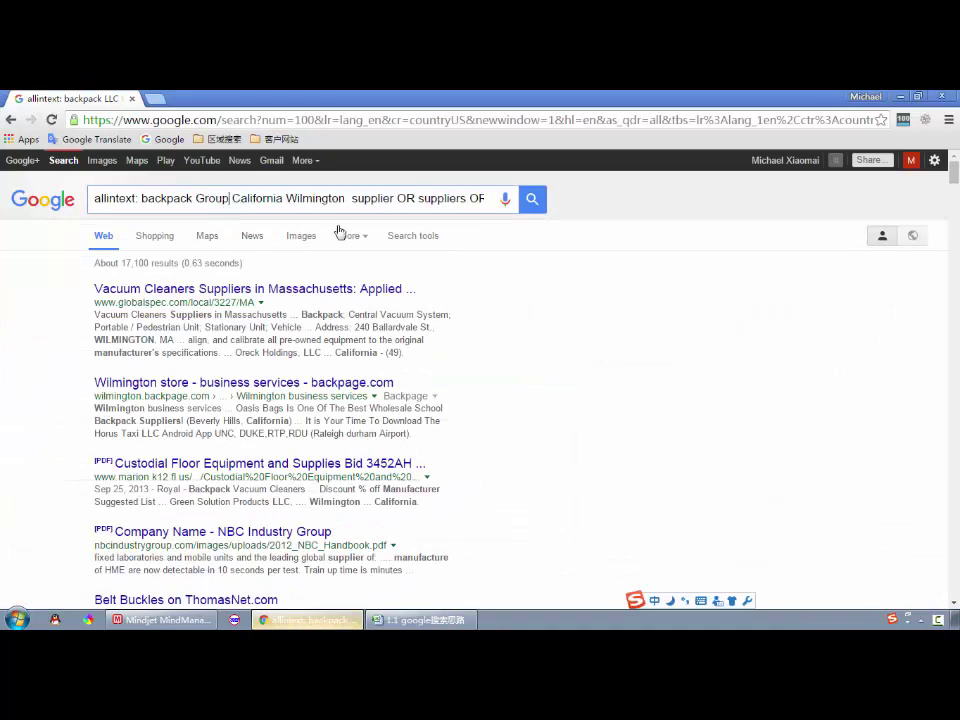
{"action": "left_click", "coordinate": [533, 205]}
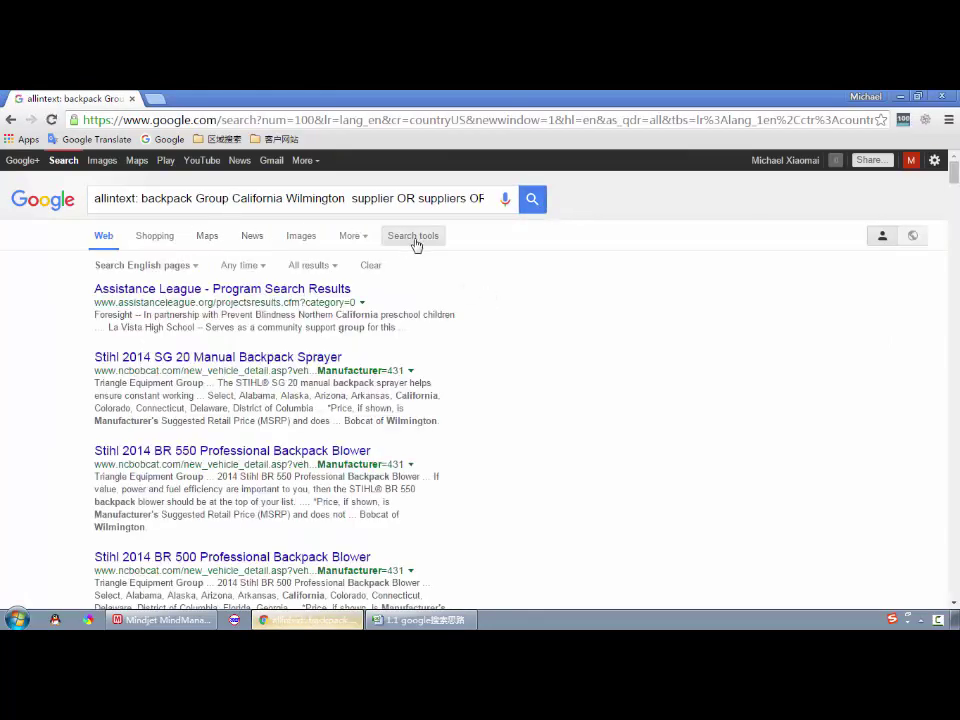
{"action": "left_click", "coordinate": [410, 240]}
{"action": "left_click_drag", "start_coordinate": [119, 263], "coordinate": [152, 264]}
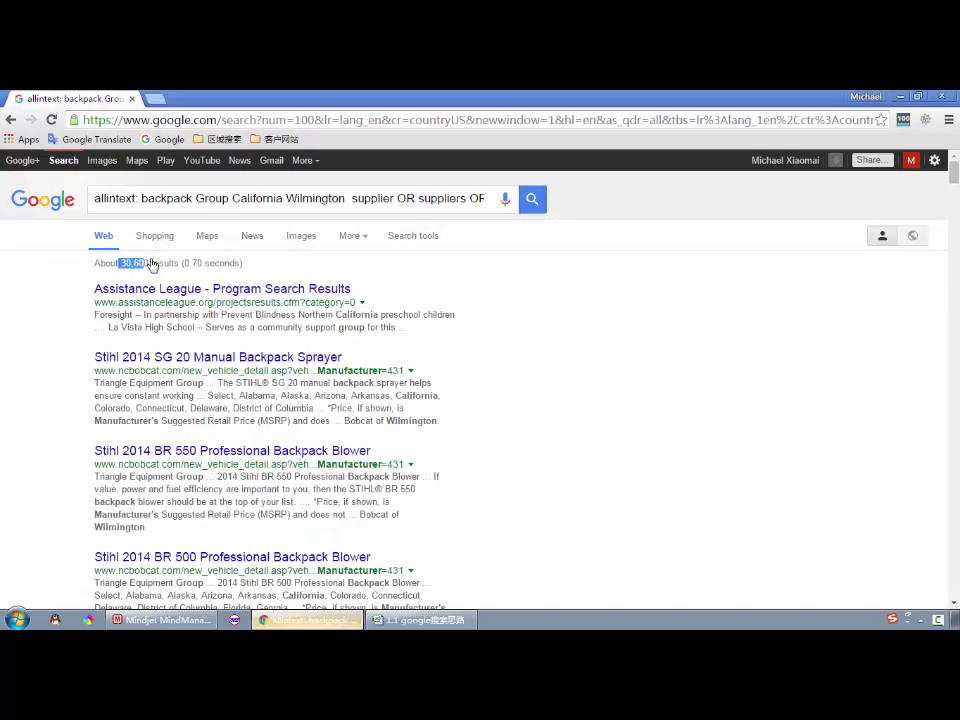
{"action": "left_click", "coordinate": [152, 270]}
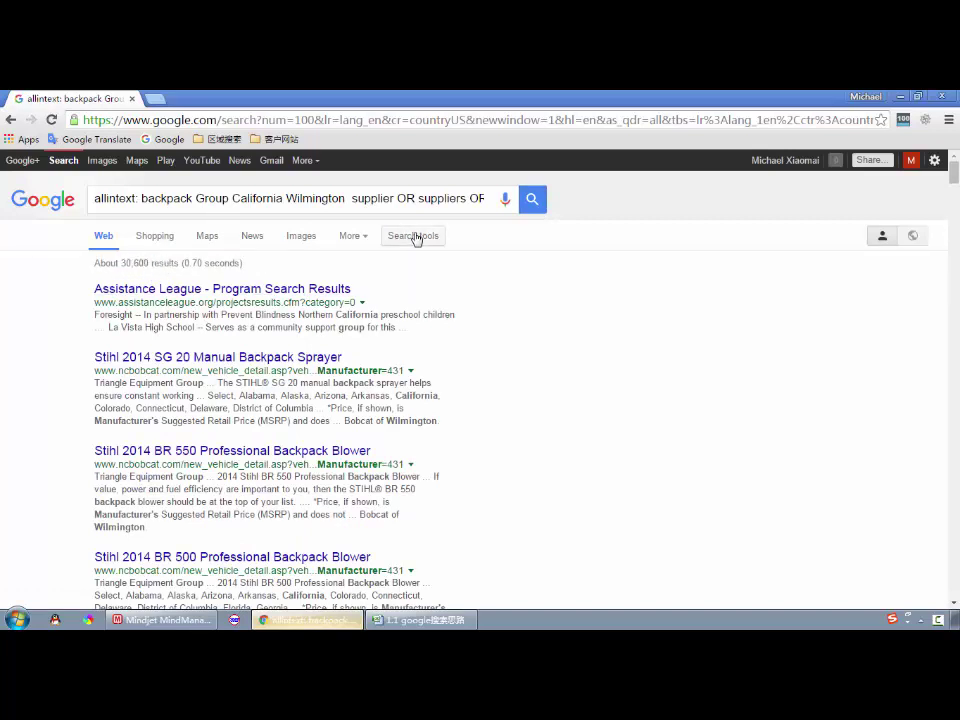
- Switch to Excel and step through the 美国、英国 company suffixes in column B
{"action": "left_click", "coordinate": [433, 621]}
{"action": "key", "text": "Up"}
{"action": "key", "text": "Up"}
{"action": "key", "text": "Up"}
{"action": "key", "text": "Up"}
{"action": "key", "text": "Up"}
{"action": "key", "text": "Up"}
{"action": "key", "text": "Up"}
{"action": "key", "text": "Up"}
{"action": "key", "text": "Up"}
{"action": "key", "text": "Down"}
{"action": "key", "text": "Down"}
{"action": "key", "text": "Down"}
{"action": "key", "text": "Down"}
{"action": "key", "text": "Down"}
{"action": "key", "text": "Down"}
{"action": "key", "text": "Down"}
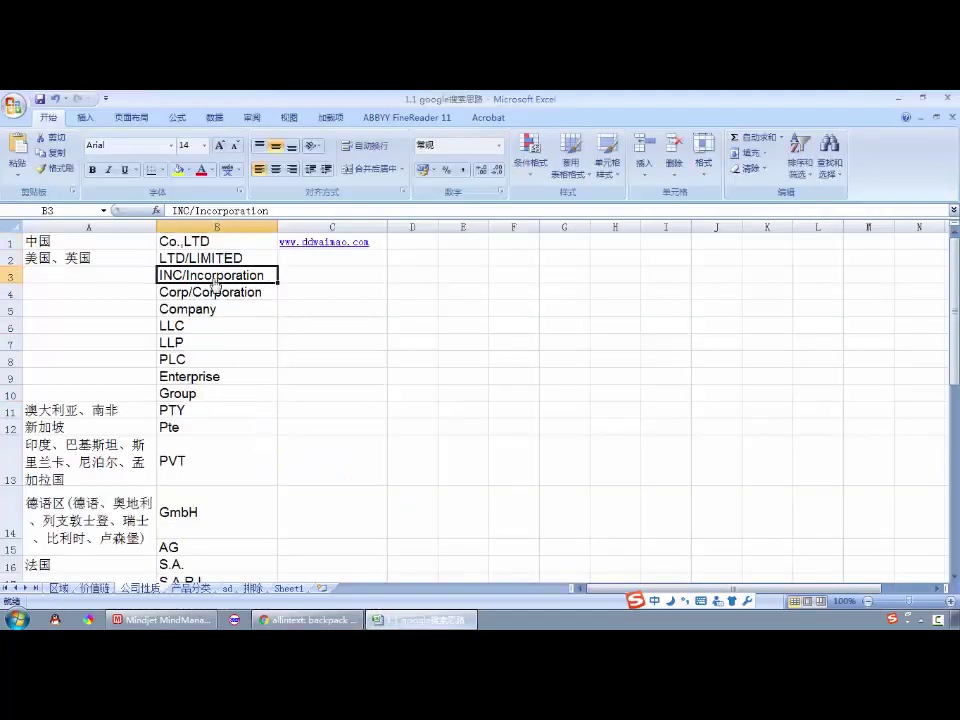
- Rerun the Google search with Group replaced by GmbH from Excel cell B14, and check the result count and listings
{"action": "scroll", "coordinate": [204, 373], "scroll_direction": "down", "scroll_amount": 3}
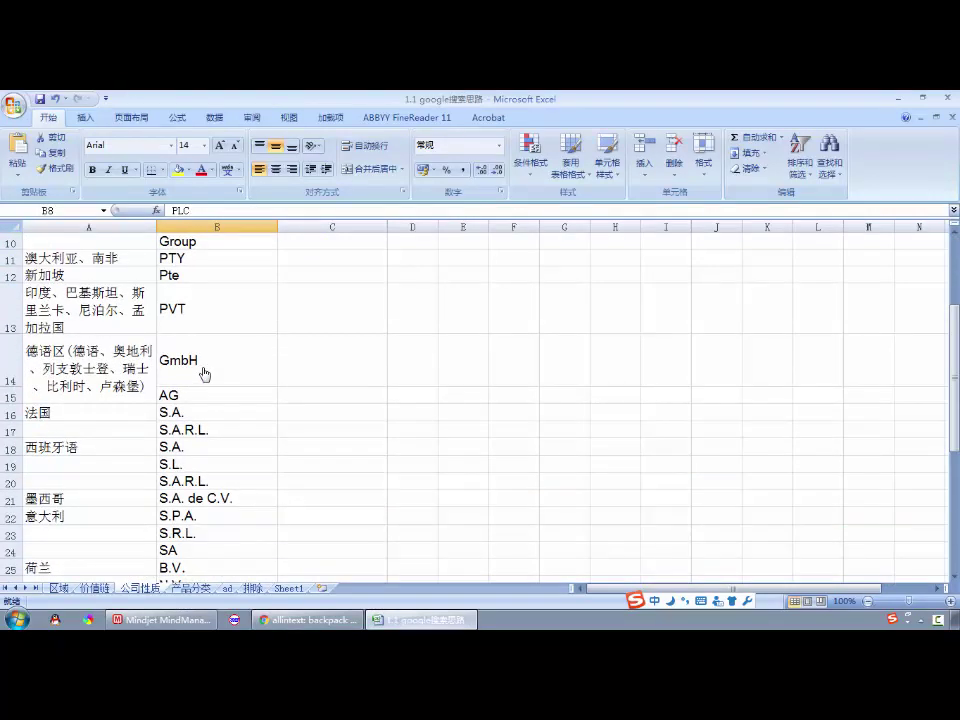
{"action": "double_click", "coordinate": [202, 367]}
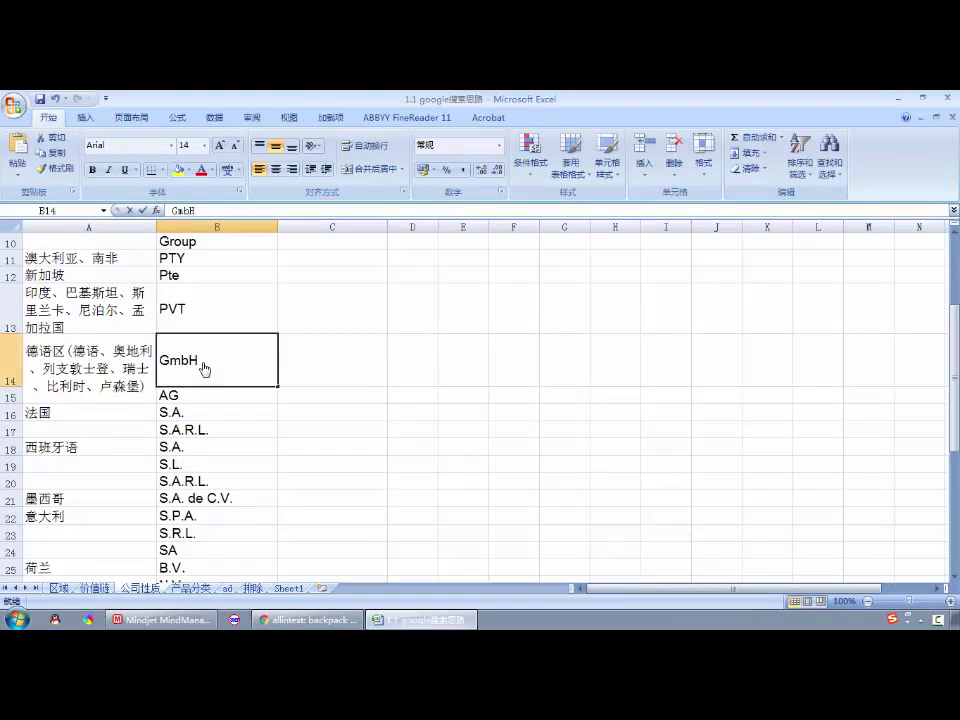
{"action": "left_click_drag", "start_coordinate": [200, 367], "coordinate": [151, 362]}
{"action": "key", "text": "ctrl+c"}
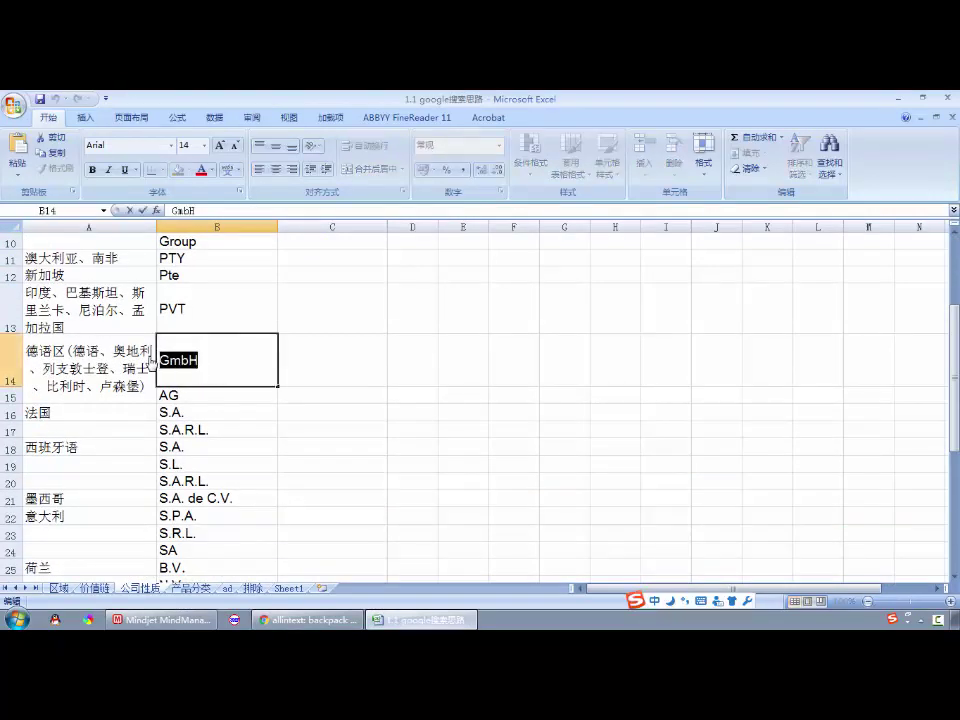
{"action": "key", "text": "alt+Tab"}
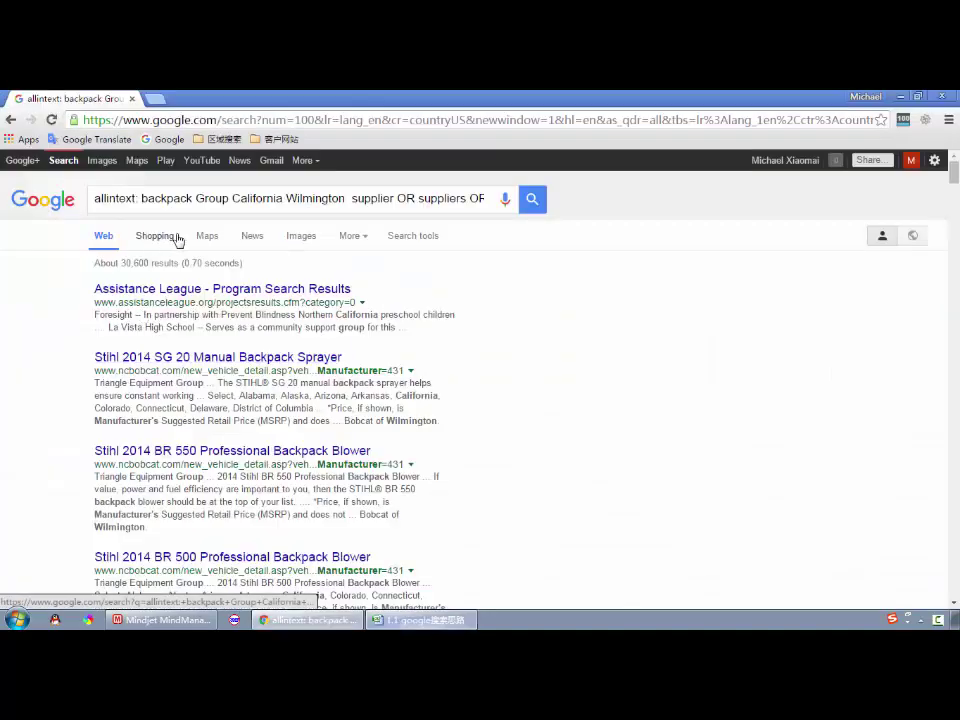
{"action": "left_click_drag", "start_coordinate": [197, 200], "coordinate": [231, 208]}
{"action": "key", "text": "ctrl+v"}
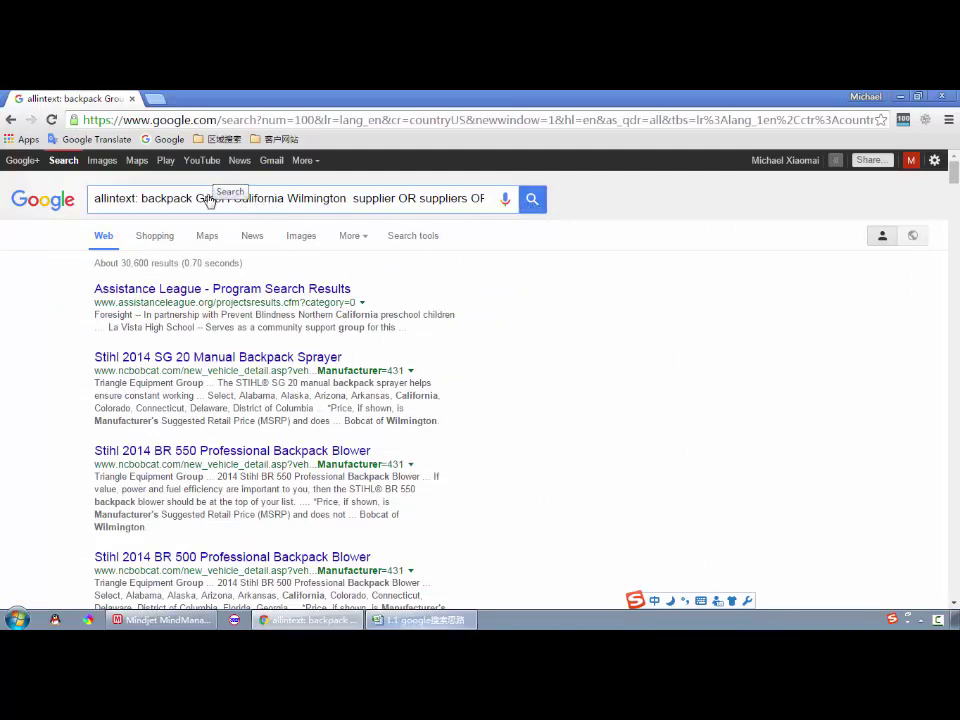
{"action": "left_click", "coordinate": [532, 199]}
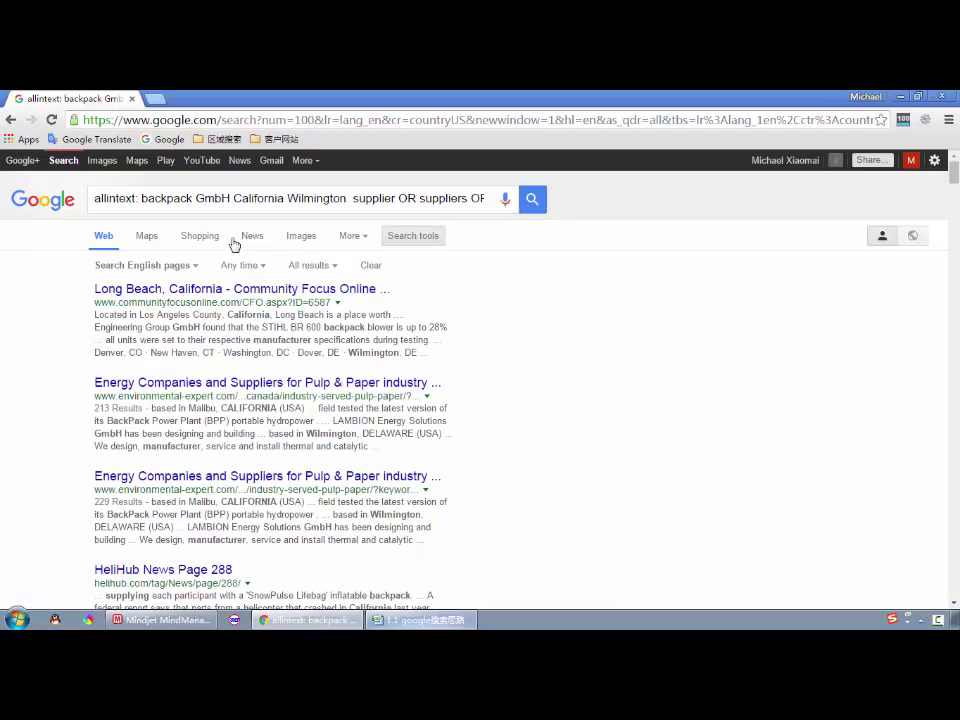
{"action": "left_click", "coordinate": [409, 238]}
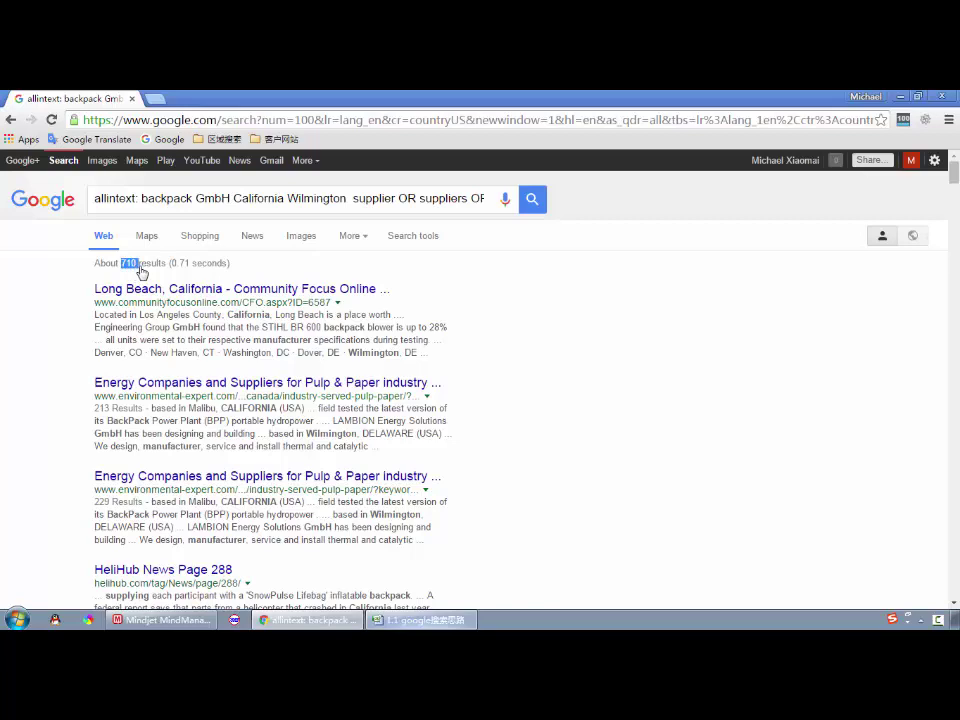
{"action": "scroll", "coordinate": [215, 296], "scroll_direction": "down", "scroll_amount": 3}
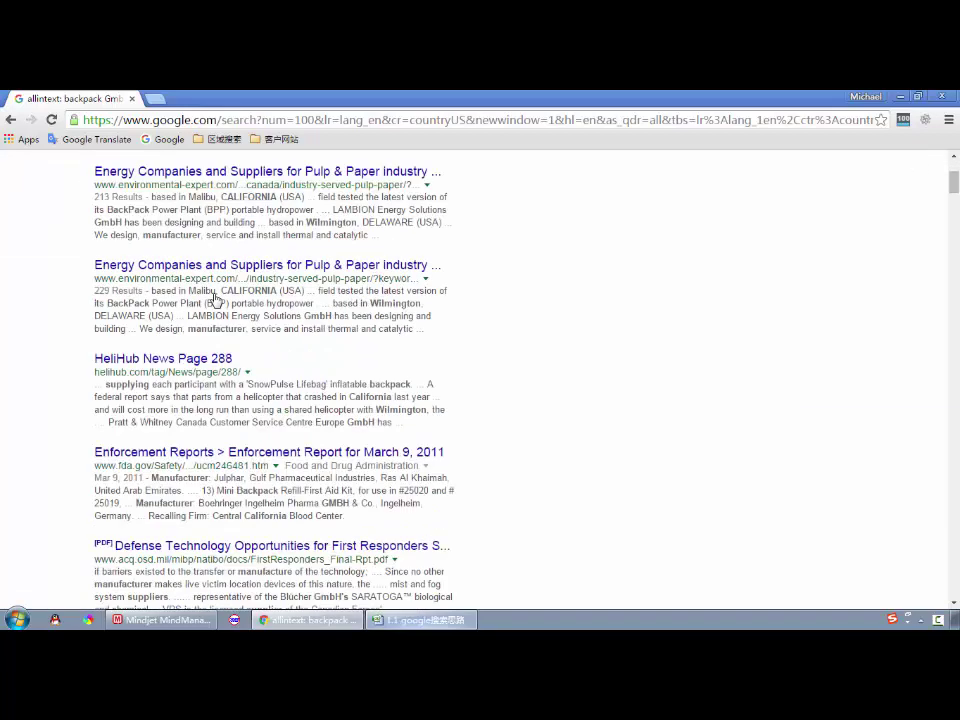
- Return to the start of the GmbH search results and highlight the number of results
{"action": "scroll", "coordinate": [215, 300], "scroll_direction": "up", "scroll_amount": 3}
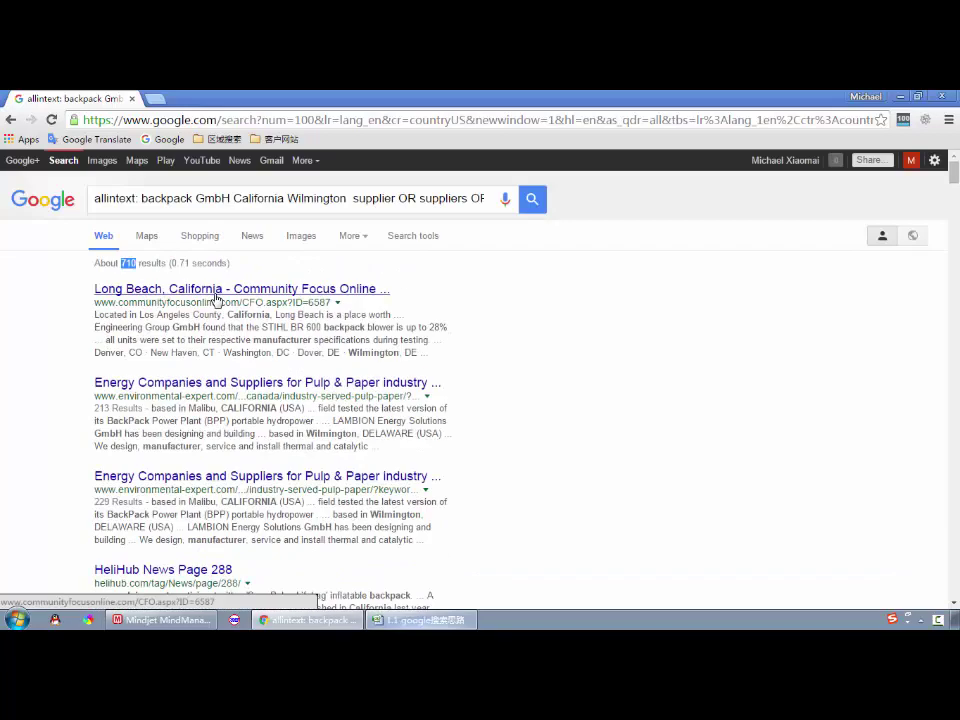
{"action": "left_click", "coordinate": [245, 269]}
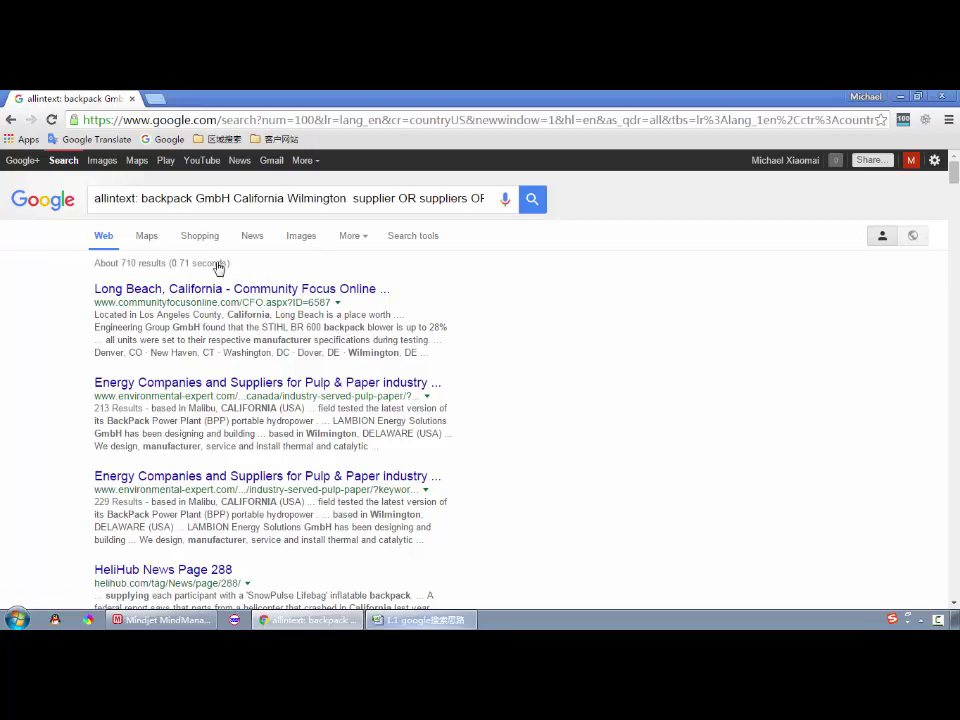
{"action": "double_click", "coordinate": [126, 264]}
{"action": "mouse_move", "coordinate": [576, 298]}
{"action": "left_mouse_down"}
{"action": "mouse_move", "coordinate": [566, 340]}
{"action": "mouse_move", "coordinate": [634, 313]}
{"action": "mouse_move", "coordinate": [649, 328]}
{"action": "mouse_move", "coordinate": [650, 306]}
{"action": "mouse_move", "coordinate": [647, 316]}
{"action": "left_mouse_up"}
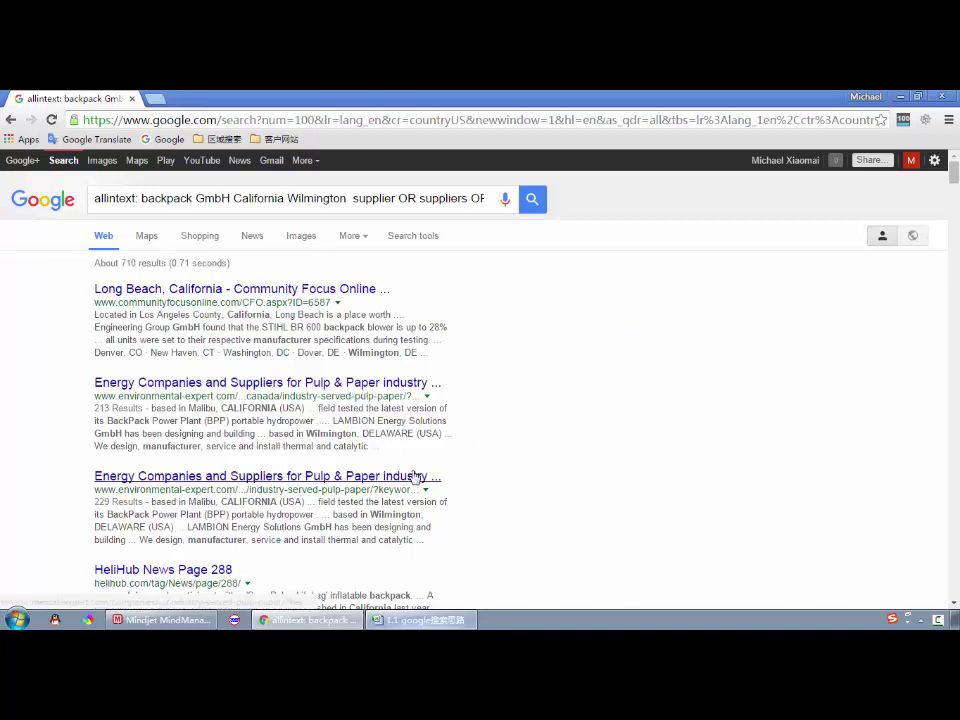
- Switch to Excel and review the 区域, 价值链 and 公司性质 sheets, looking through the company suffixes by country
{"action": "left_click", "coordinate": [383, 622]}
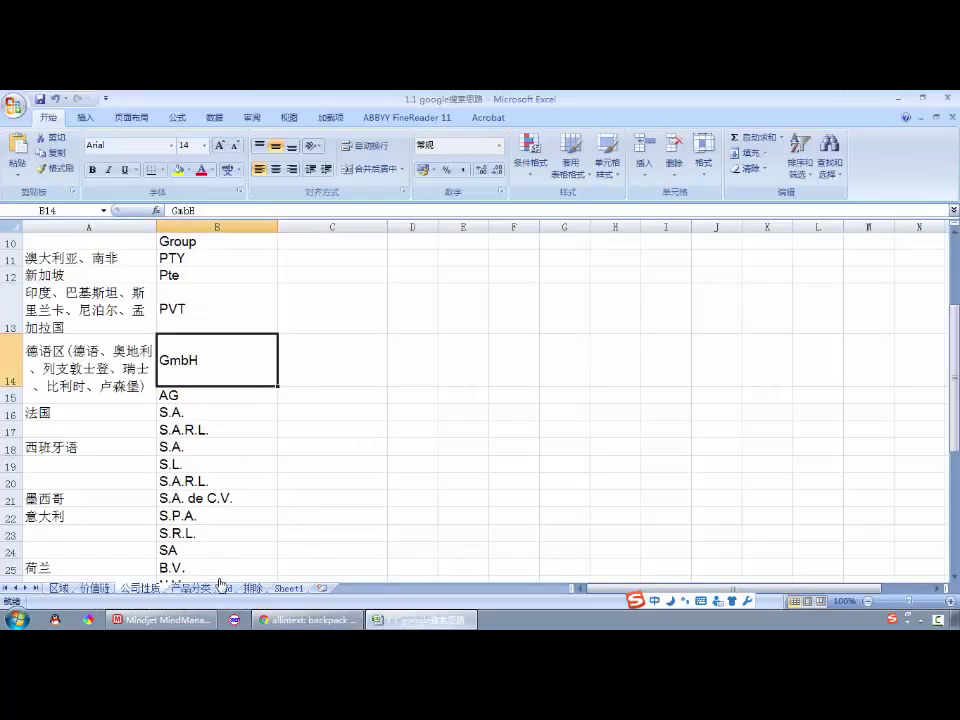
{"action": "left_click", "coordinate": [60, 588]}
{"action": "left_click", "coordinate": [96, 588]}
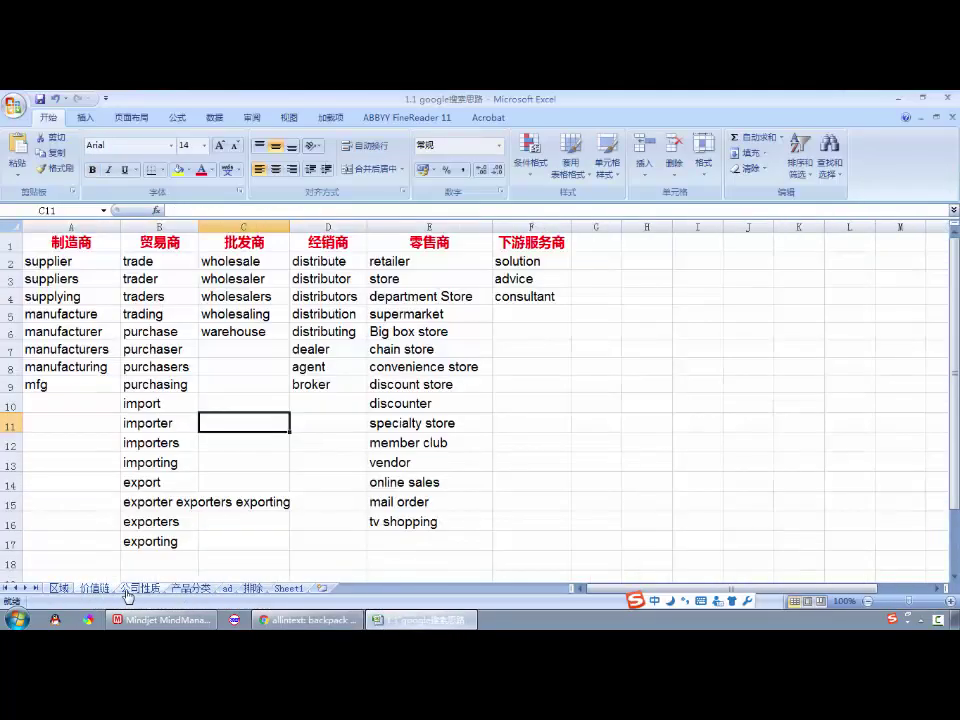
{"action": "left_click", "coordinate": [140, 588]}
{"action": "left_click", "coordinate": [135, 567]}
{"action": "left_click", "coordinate": [195, 498]}
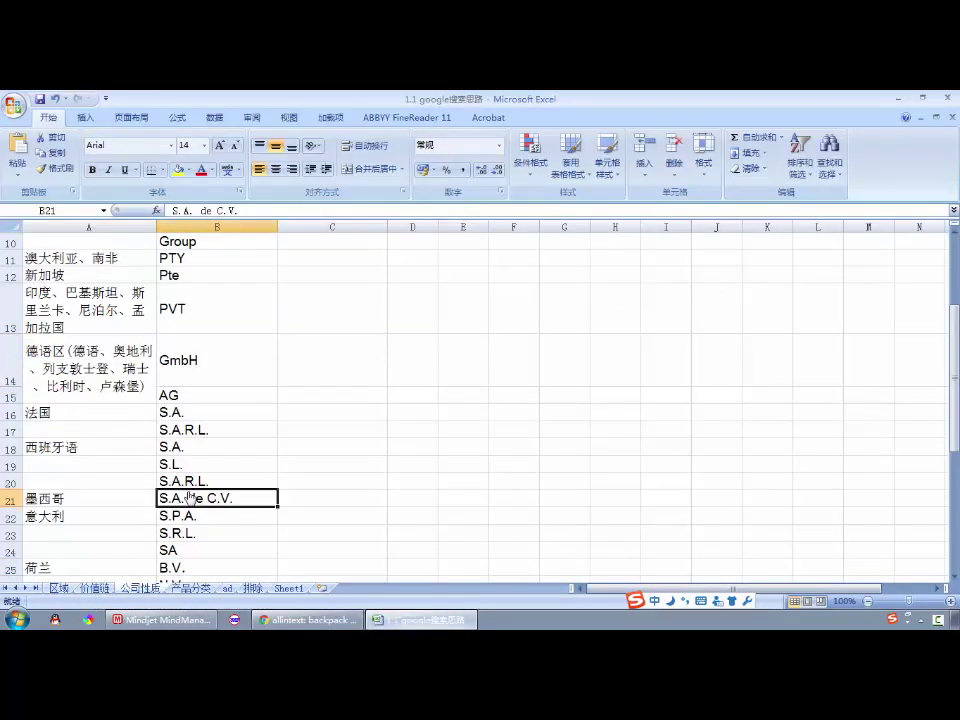
{"action": "scroll", "coordinate": [197, 483], "scroll_direction": "up", "scroll_amount": 3}
{"action": "scroll", "coordinate": [197, 483], "scroll_direction": "down", "scroll_amount": 3}
{"action": "scroll", "coordinate": [197, 483], "scroll_direction": "up", "scroll_amount": 3}
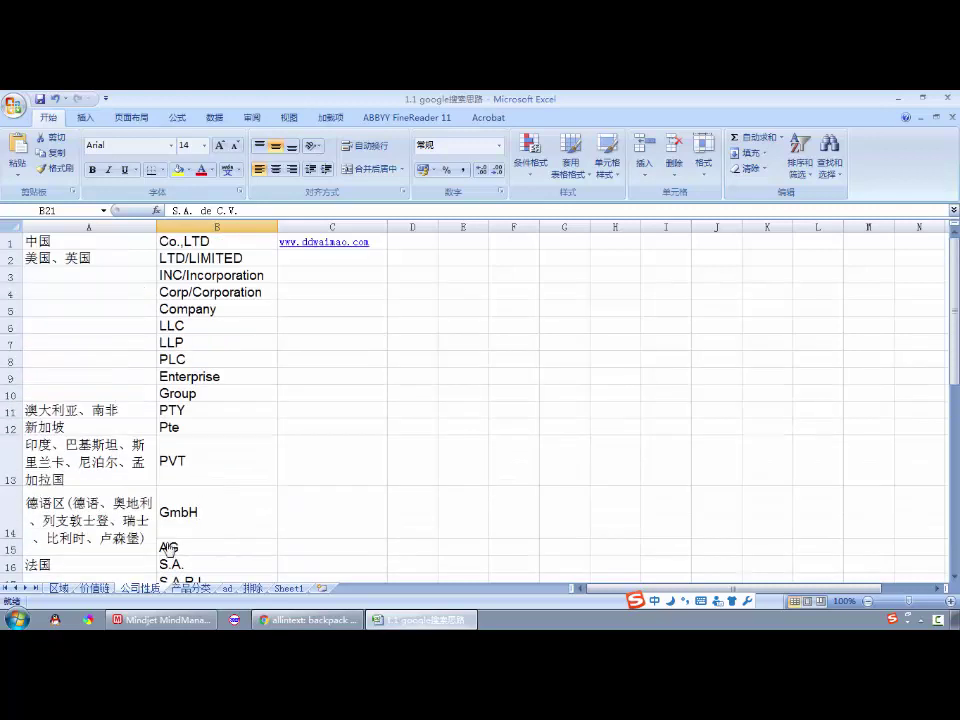
- Check the region keywords in the Google query in Chrome, and review the state and city columns on Excel's 区域 sheet
{"action": "left_click", "coordinate": [305, 620]}
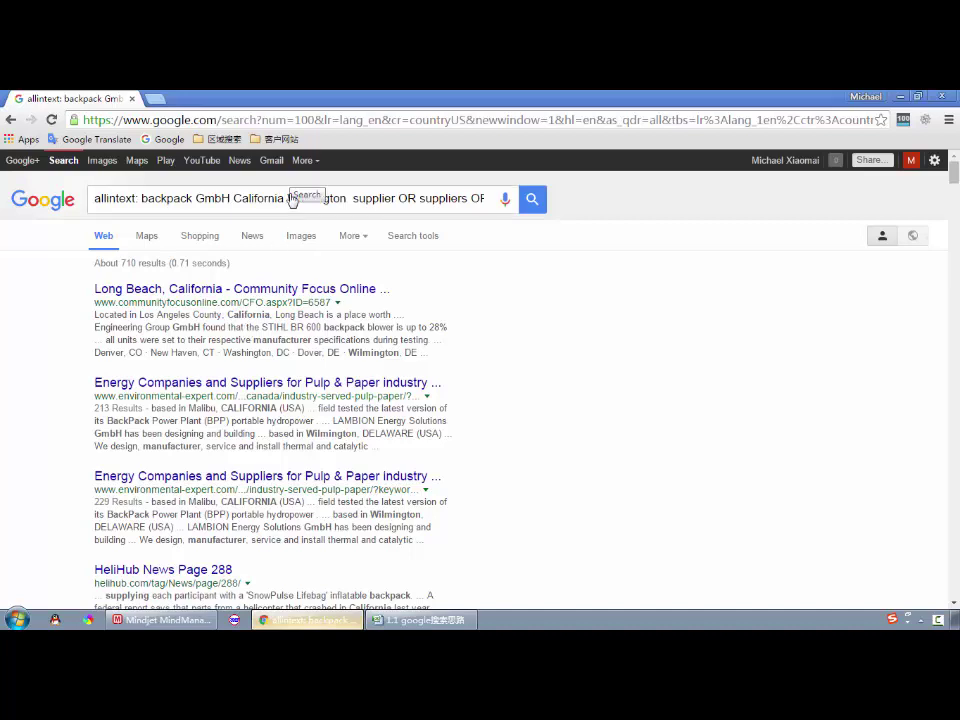
{"action": "left_click", "coordinate": [334, 199]}
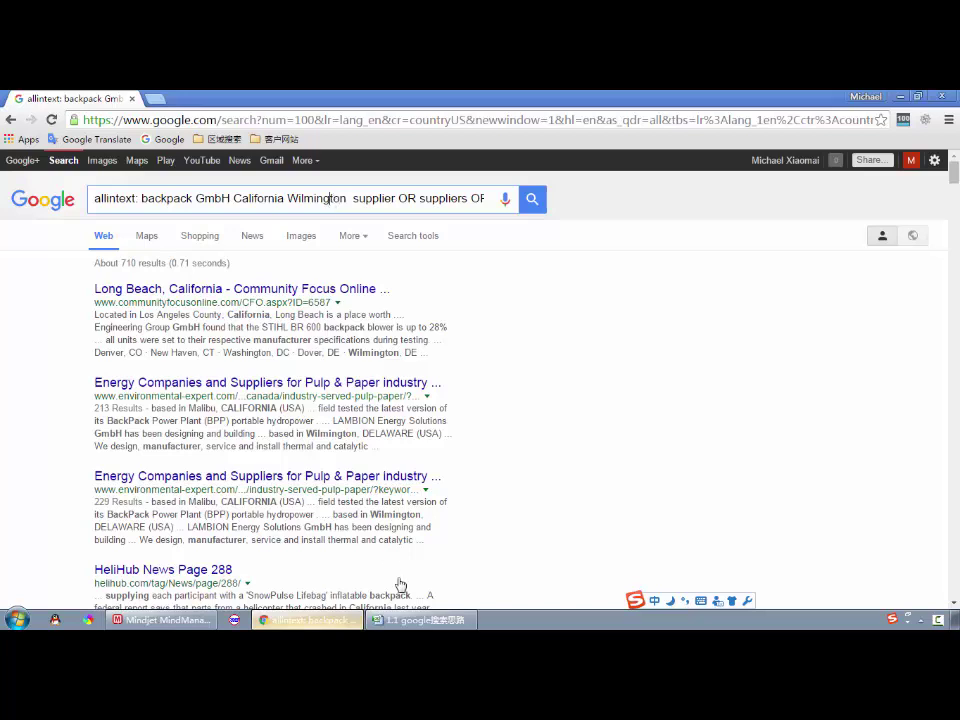
{"action": "left_click", "coordinate": [425, 620]}
{"action": "left_click", "coordinate": [96, 588]}
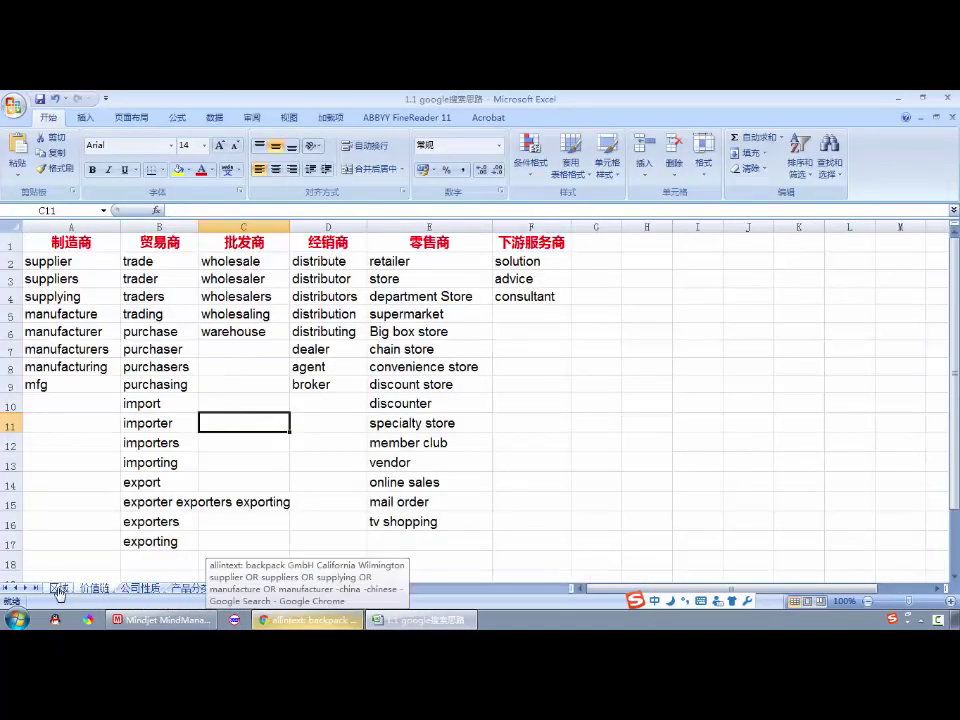
{"action": "left_click", "coordinate": [59, 588]}
{"action": "left_click", "coordinate": [200, 465]}
{"action": "left_click", "coordinate": [218, 328]}
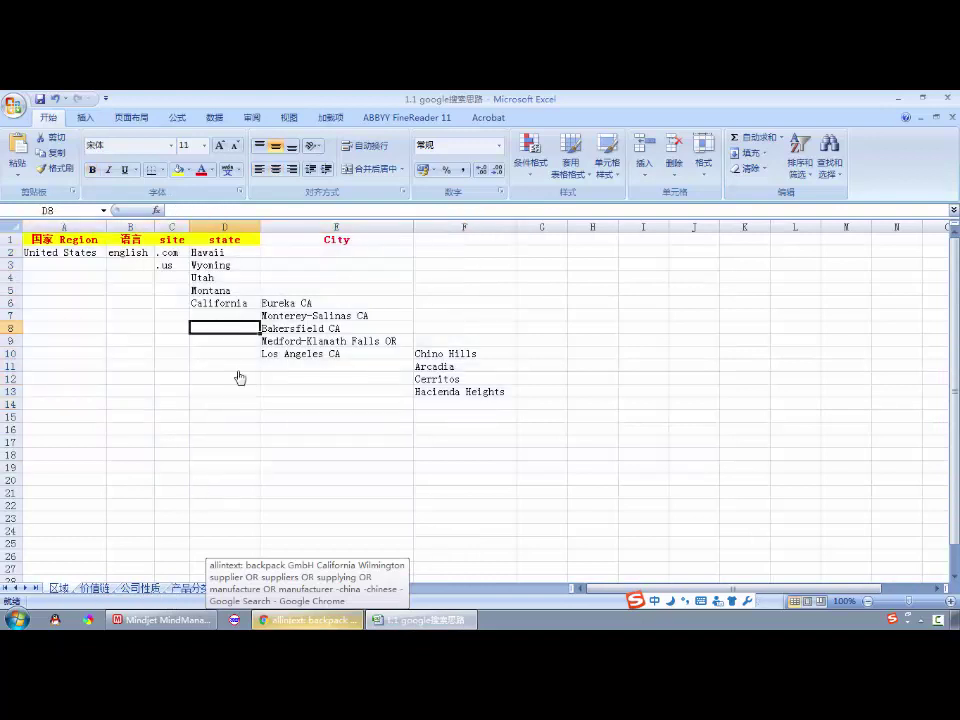
{"action": "left_click", "coordinate": [317, 380]}
{"action": "left_click", "coordinate": [352, 404]}
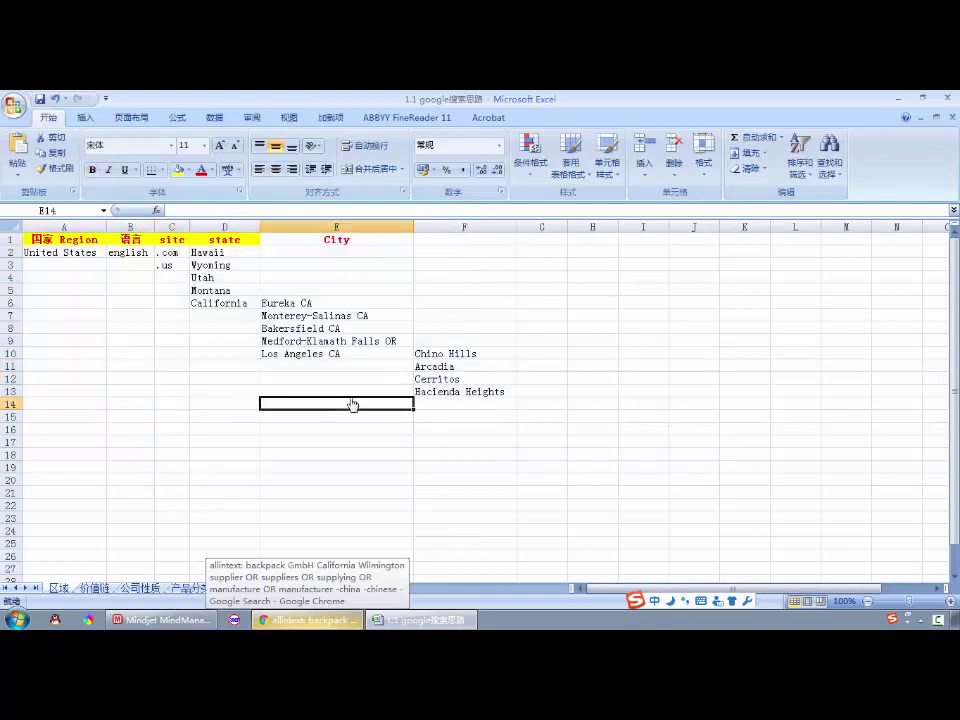
{"action": "left_click", "coordinate": [427, 416]}
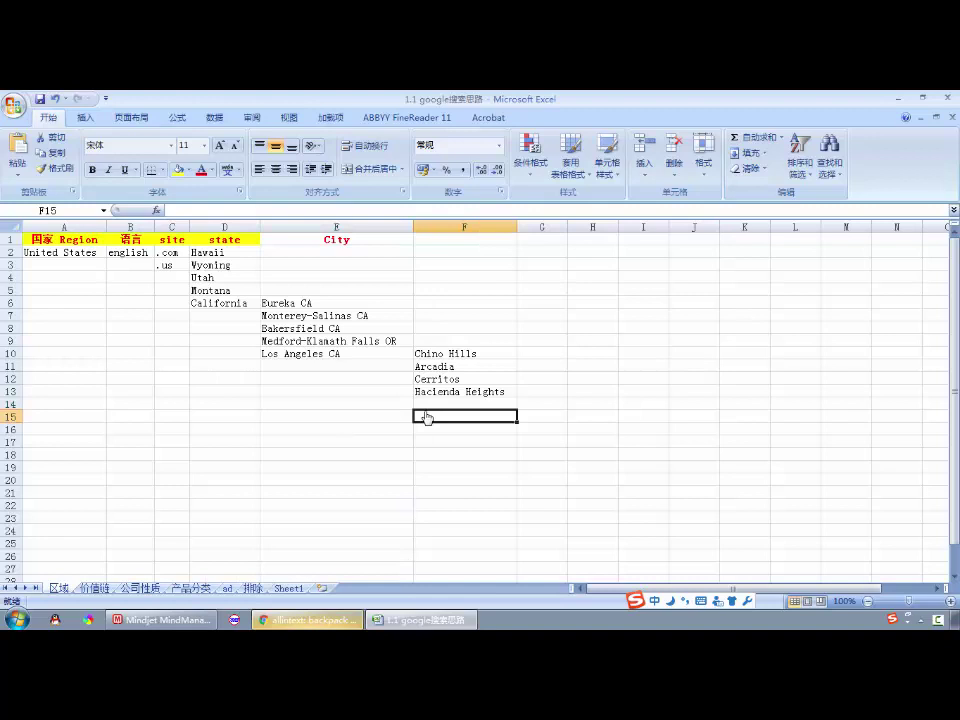